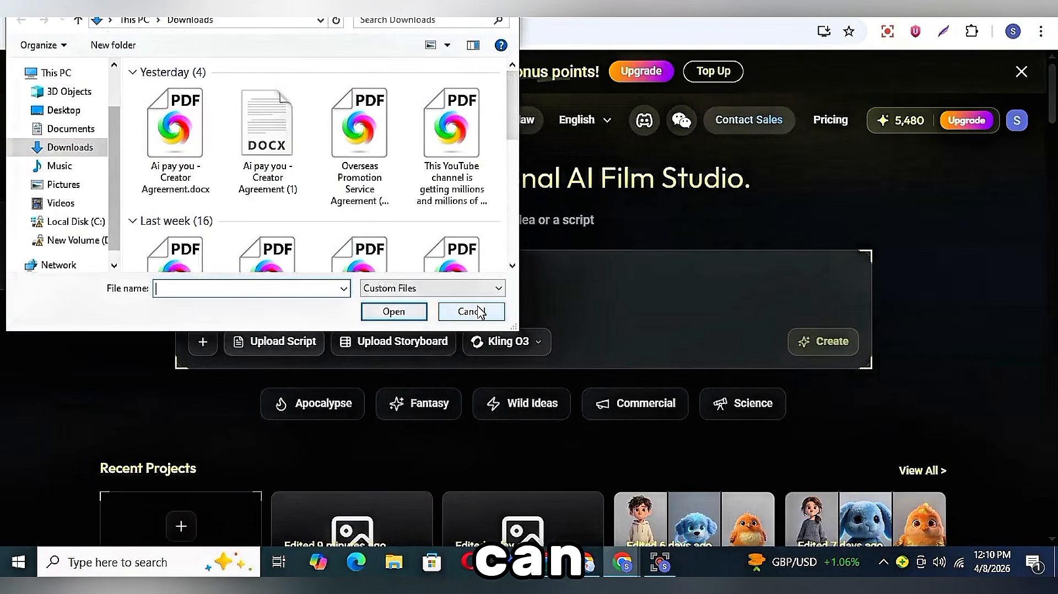
Dismiss the file picker and enter the "Sky Riders of Thunder Peak" story concept, from hook to "Why Kids Love It", as the idea
click(471, 312)
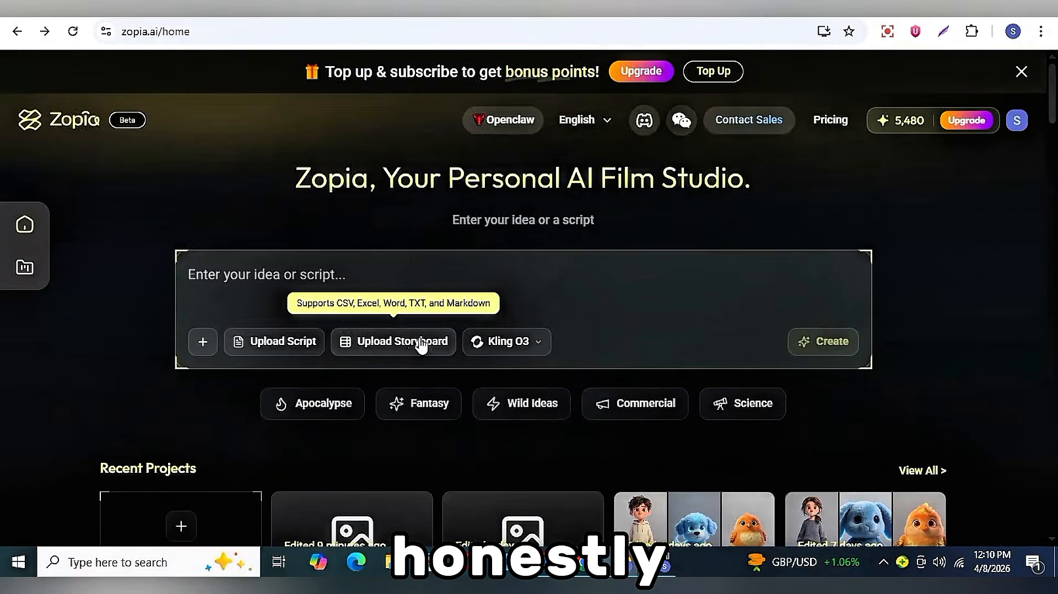
click(258, 269)
text(2. Sky Riders of Thunder Peak Hook: A young sky warrior must tame lightning storms while riding a giant eagle. Main Character: Zev, a determined sky warrior apprentice Animal Companion: Strix, a giant thunder eagle World Setting: Floating mountains and storm-filled skies Central Conflict: Stopping rogue storm creatures from destroying villages Visual Style: Epic skies, lightning effects, high-speed flight action Episode Plot: Zev struggles to control his eagle during training flights. A sudden storm unleashes wild sky beasts attacking nearby islands. Zev and Strix dive into action, learning to sync their movements mid-flight. They guide the storm creatures away instead of fighting directly. Zev gains confidence as he saves stranded villagers. He earns his place among elite Sky Riders.)
scroll(484, 300, up, 2)
scroll(486, 310, down, 2)
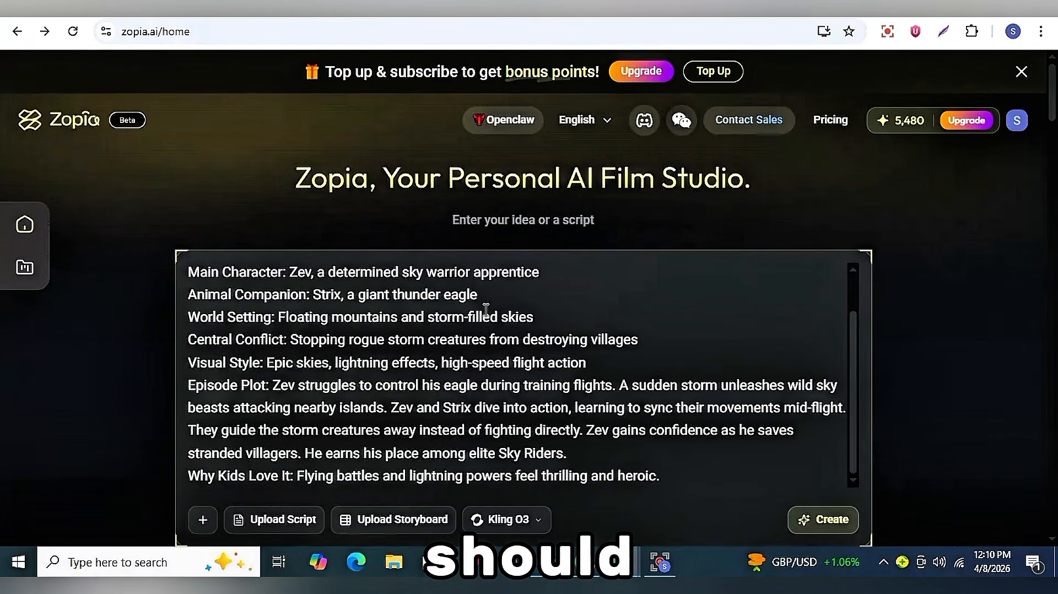
Choose Seedance 2.0 as the video model for the story and create the project
scroll(534, 394, down, 5)
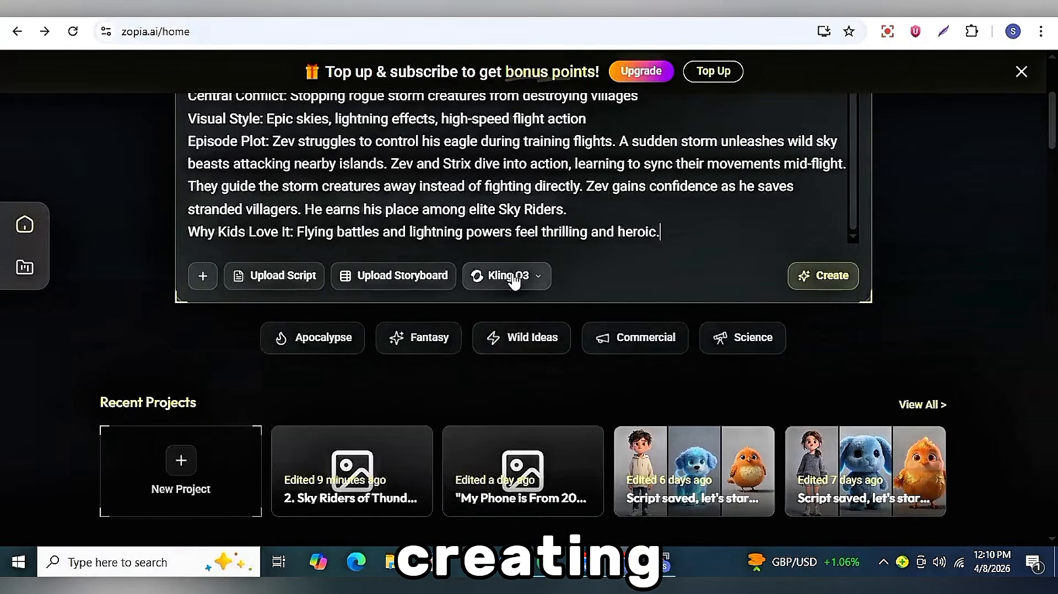
click(514, 279)
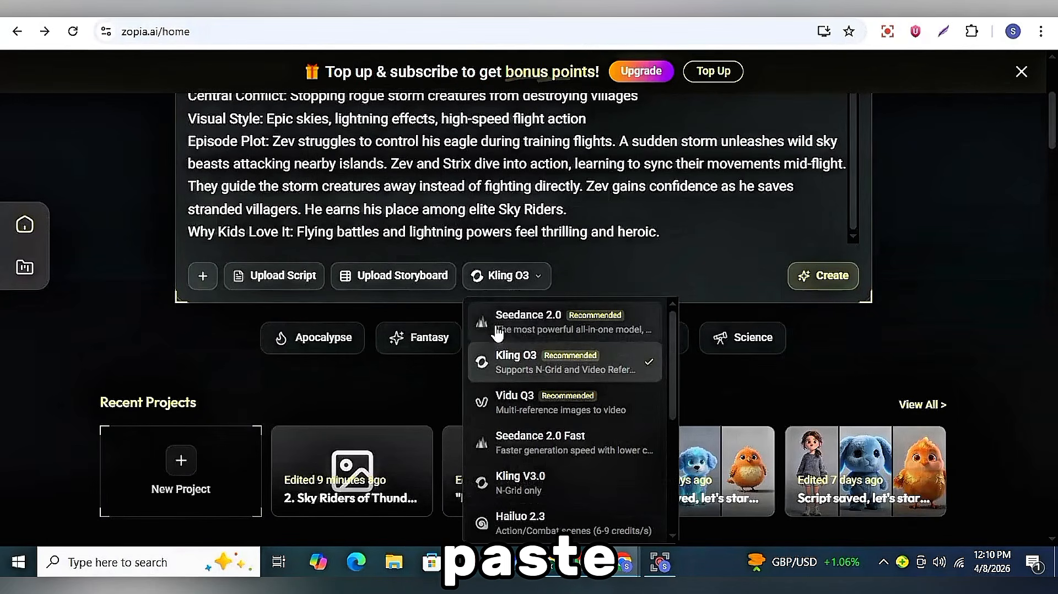
scroll(510, 386, down, 5)
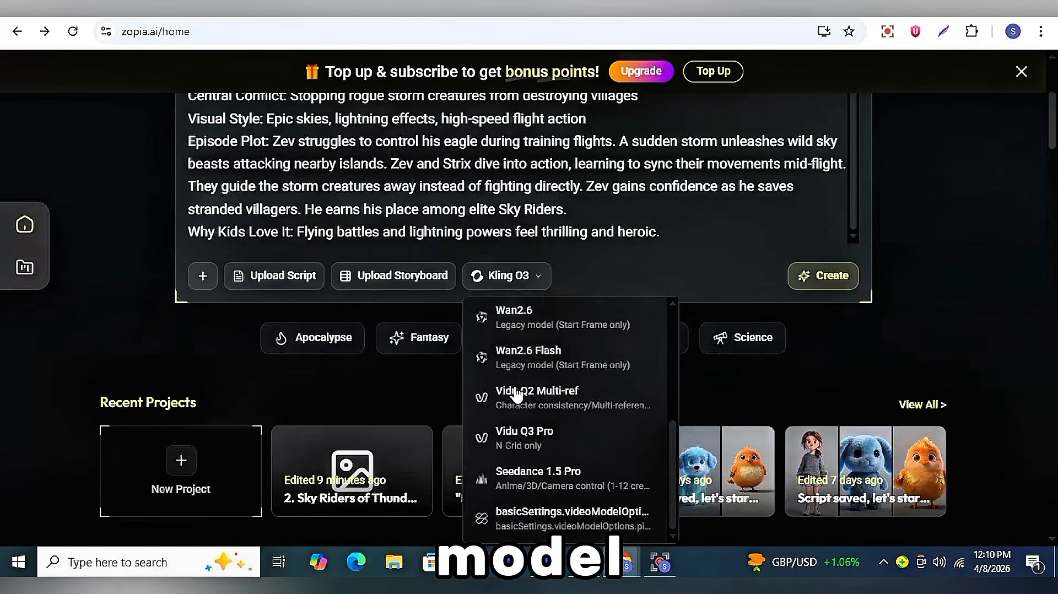
scroll(516, 393, down, 2)
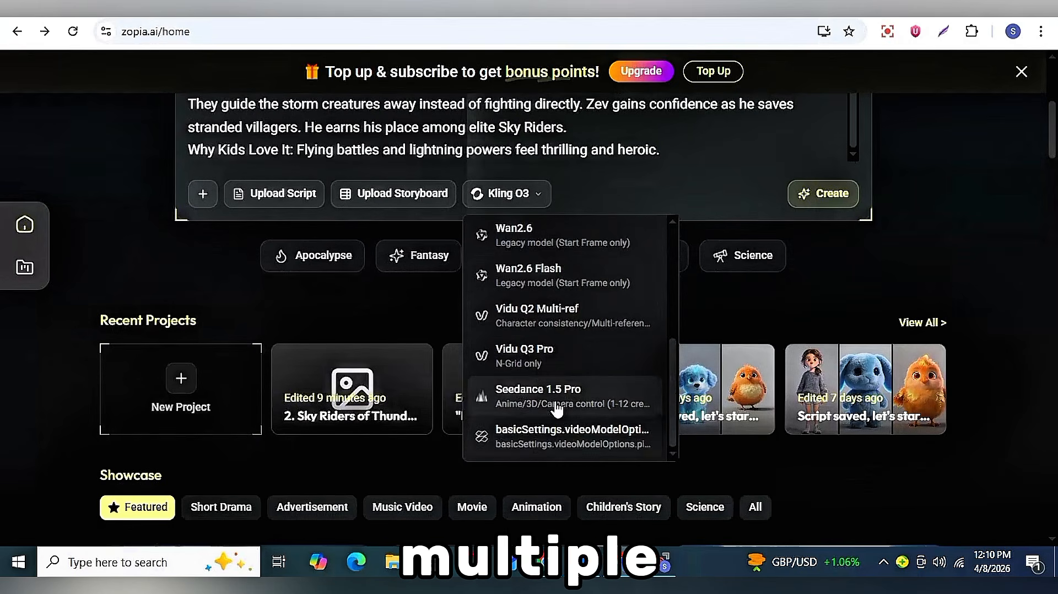
scroll(557, 409, up, 7)
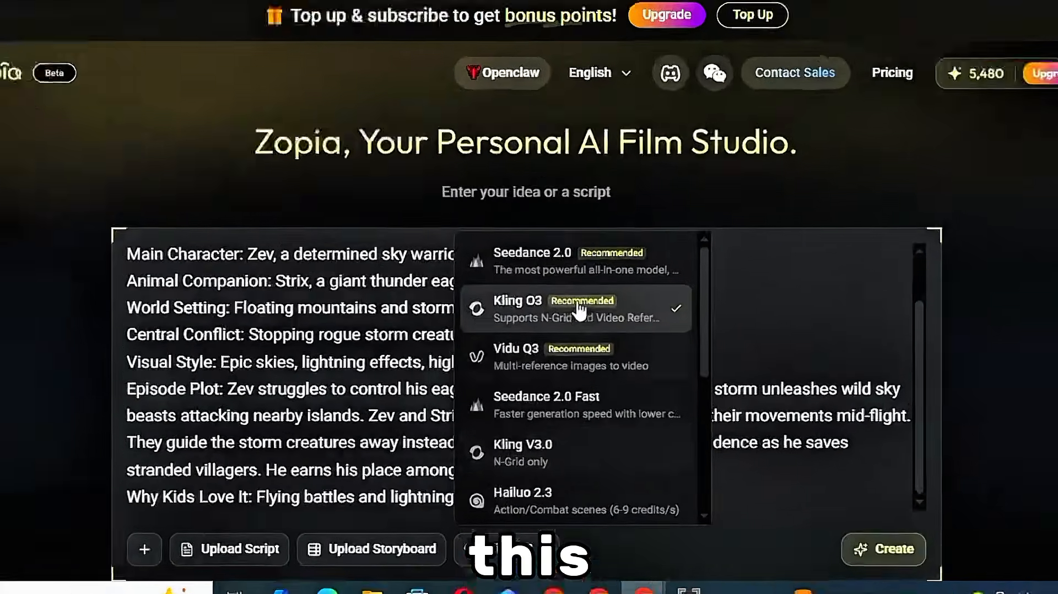
click(523, 262)
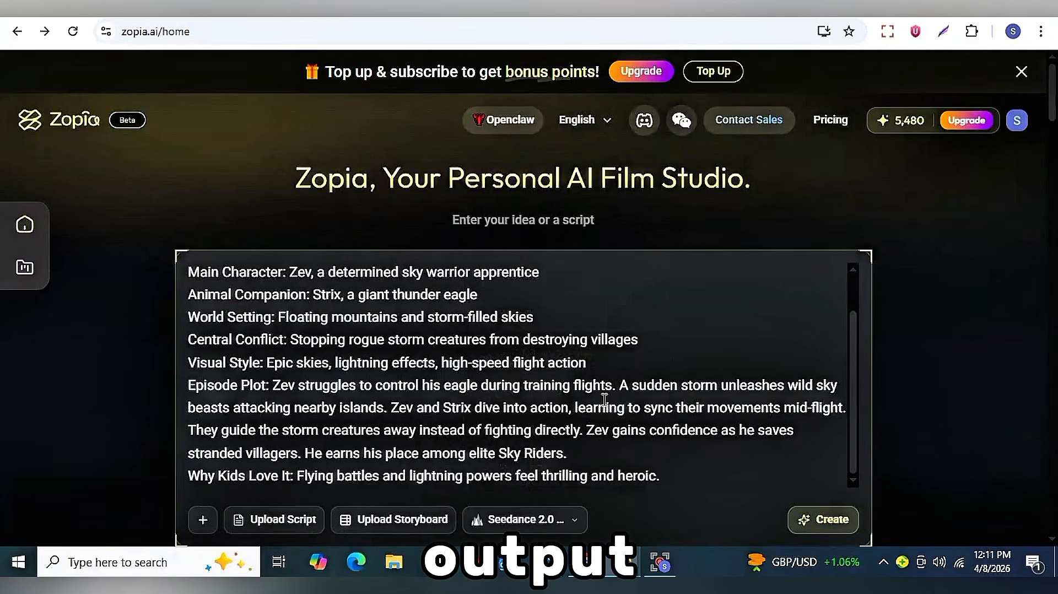
click(834, 518)
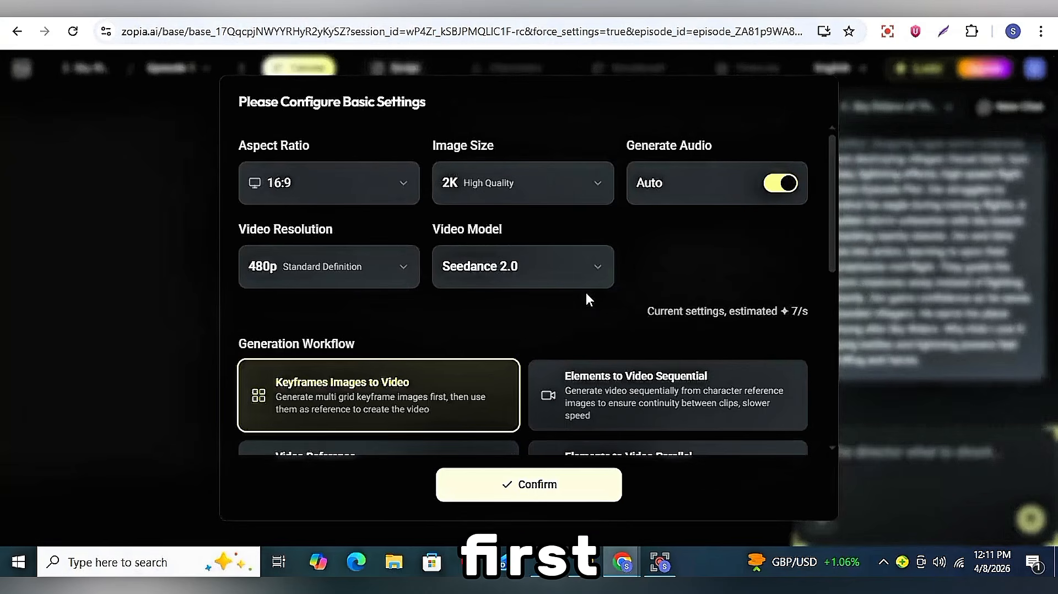
Set the aspect ratio to 16:9 and the image size to 2K High Quality in the basic settings
click(401, 190)
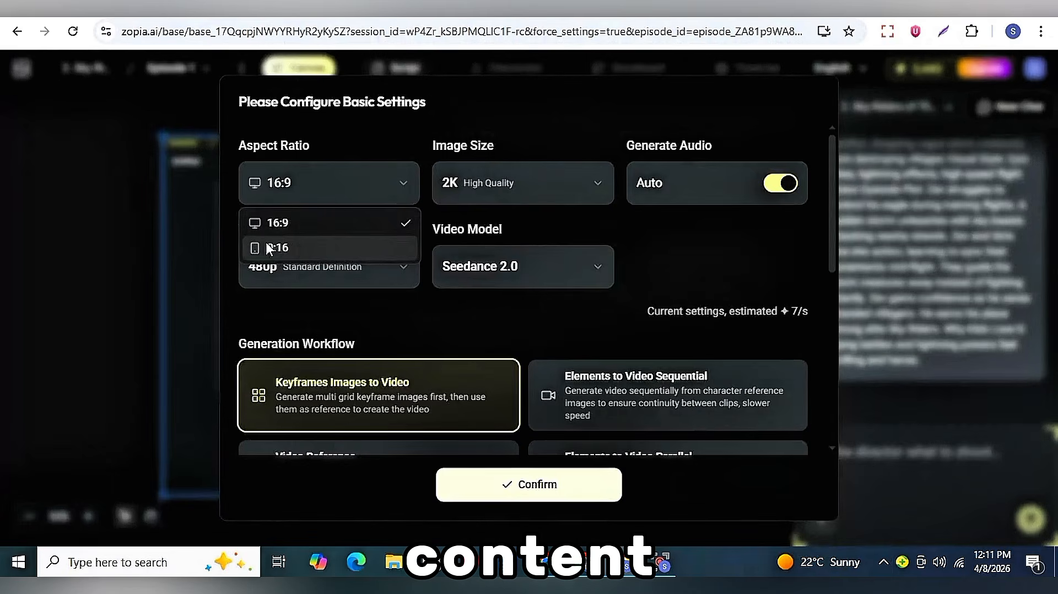
click(300, 223)
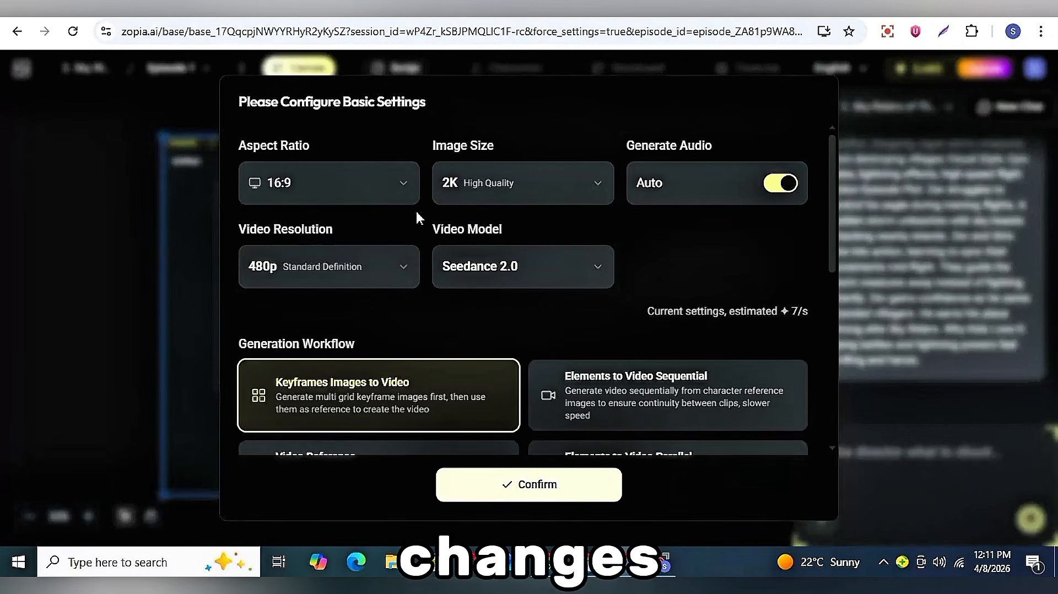
click(507, 183)
click(498, 249)
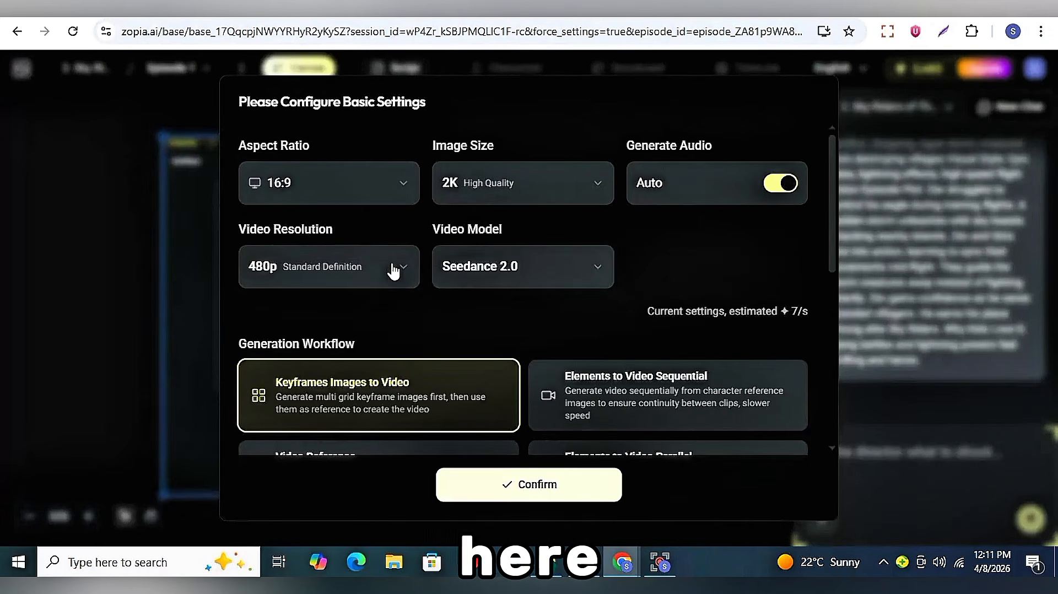
Set the video resolution to 720p HD and the video model to Seedance 2.0
click(372, 275)
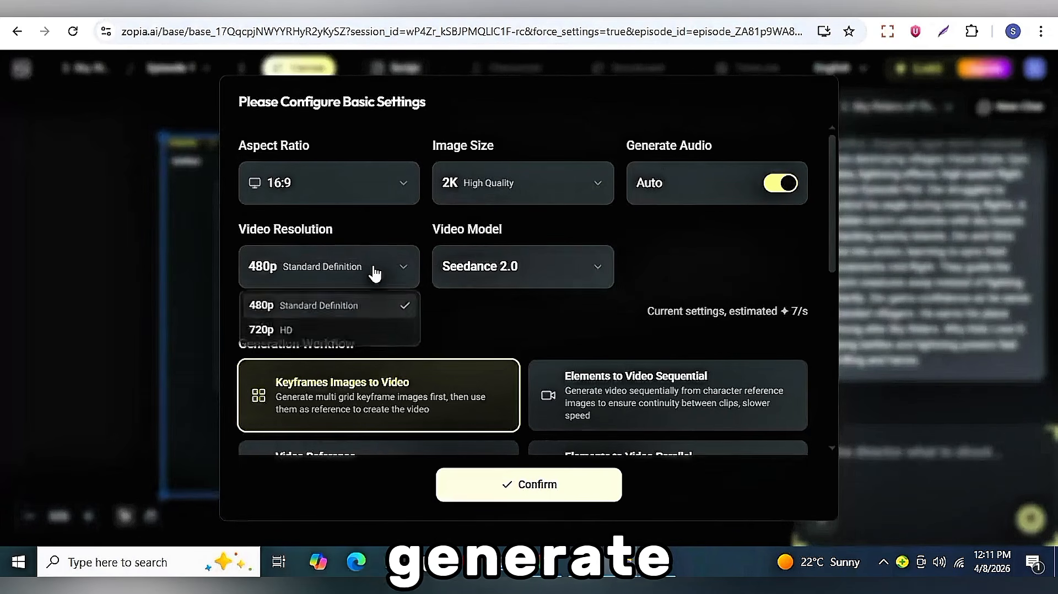
click(383, 333)
click(501, 276)
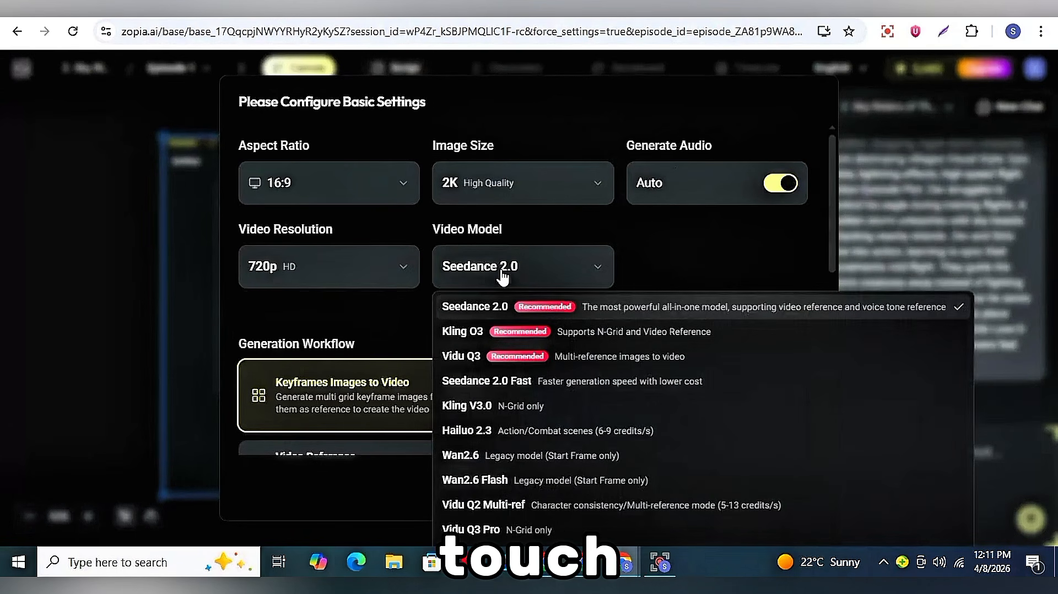
click(504, 307)
Choose the photorealistic version of the Realistic visual style and confirm the basic settings
scroll(467, 316, down, 2)
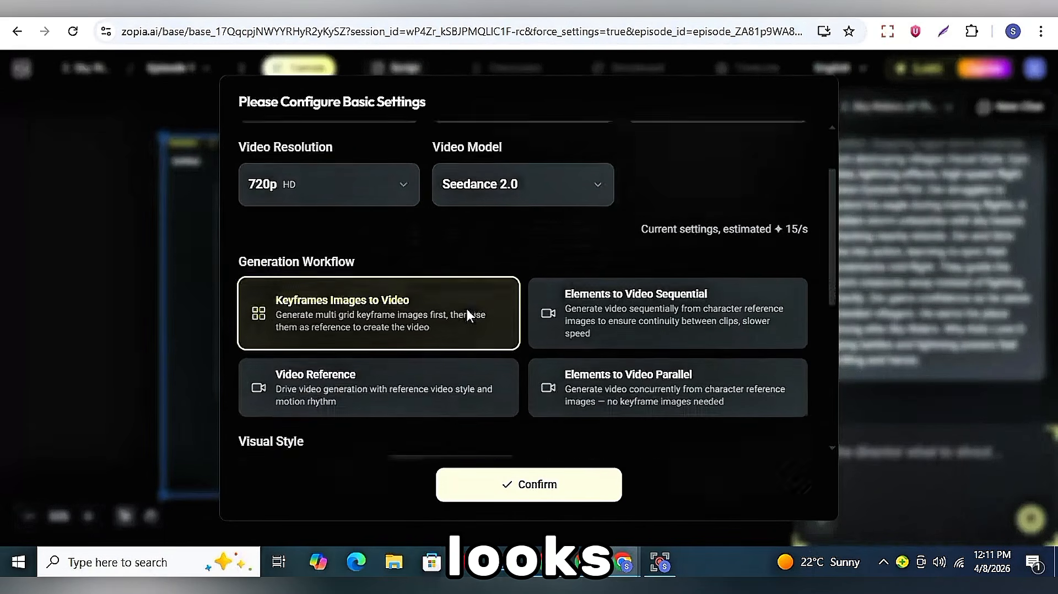
scroll(468, 316, down, 3)
scroll(468, 315, down, 2)
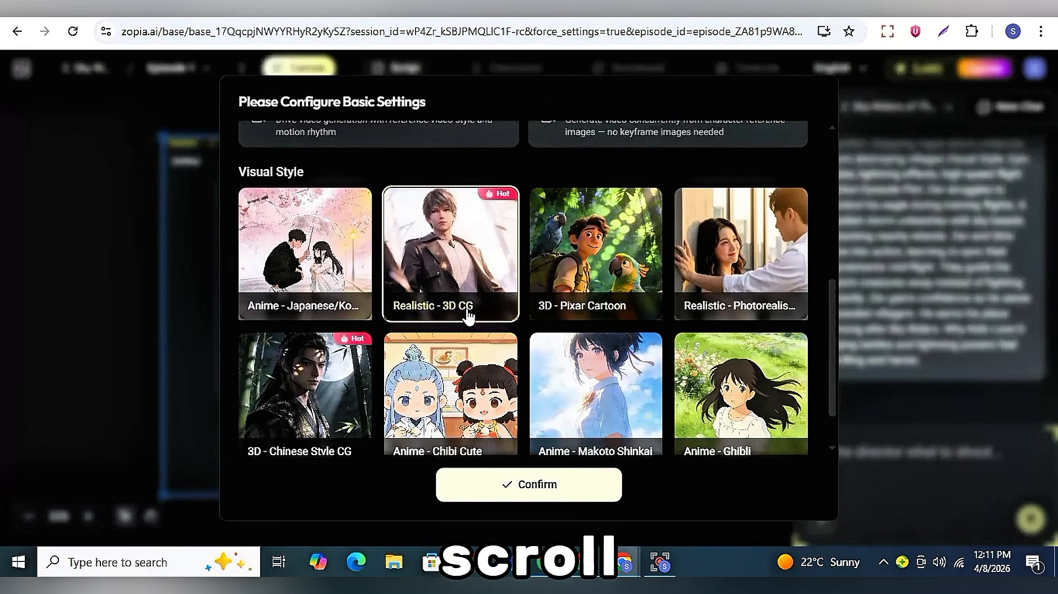
scroll(402, 314, down, 1)
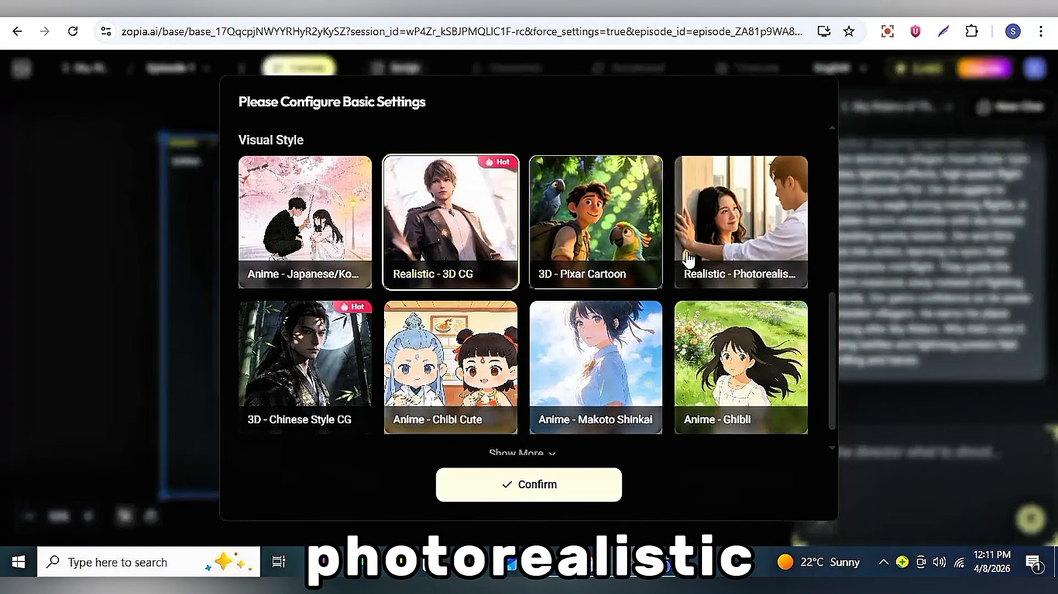
click(682, 284)
scroll(682, 286, down, 1)
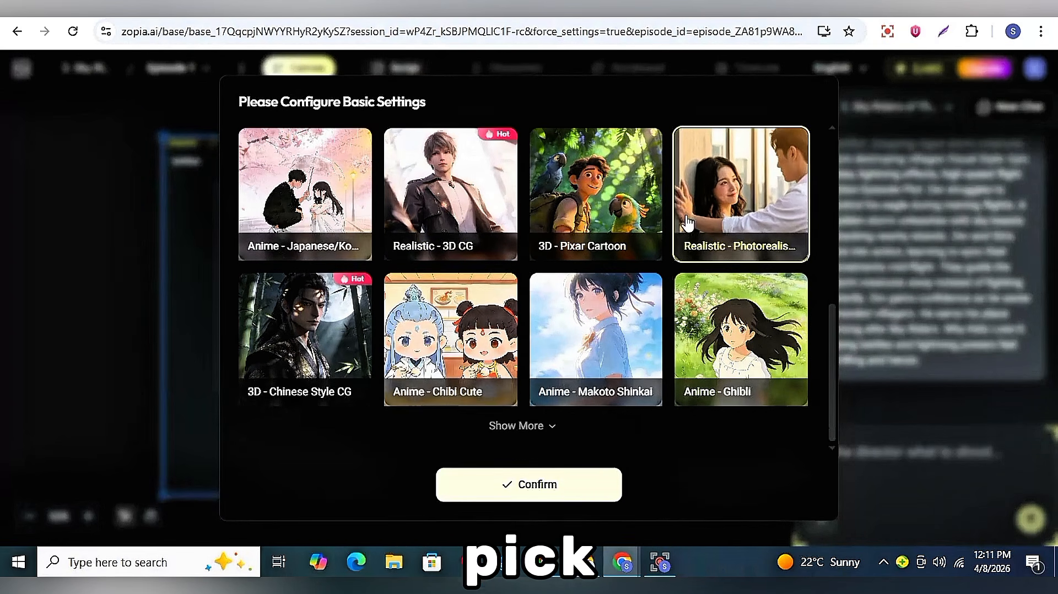
click(533, 481)
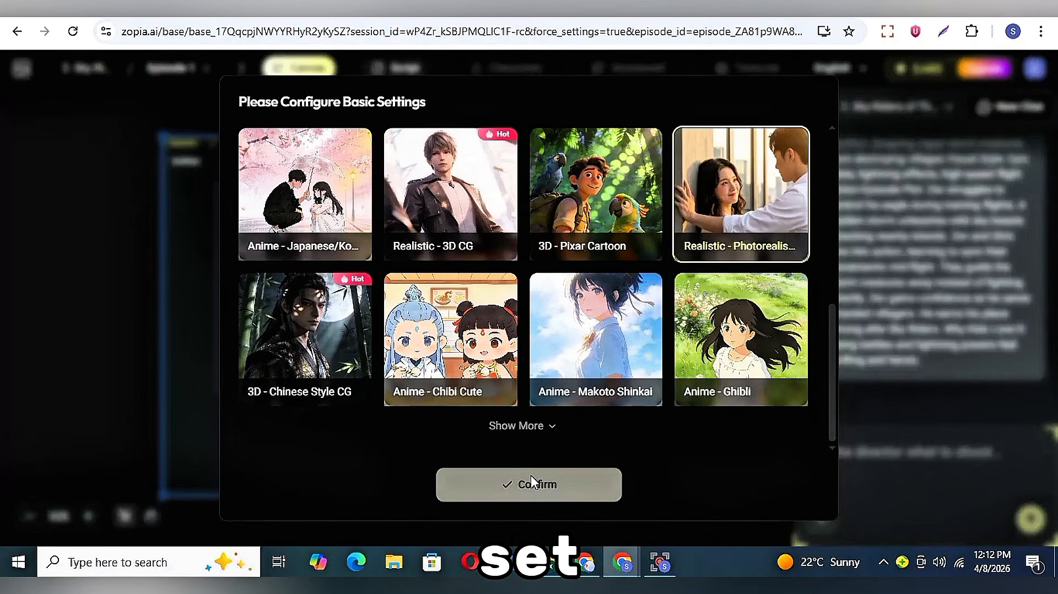
click(592, 432)
scroll(606, 375, up, 10)
scroll(620, 325, down, 10)
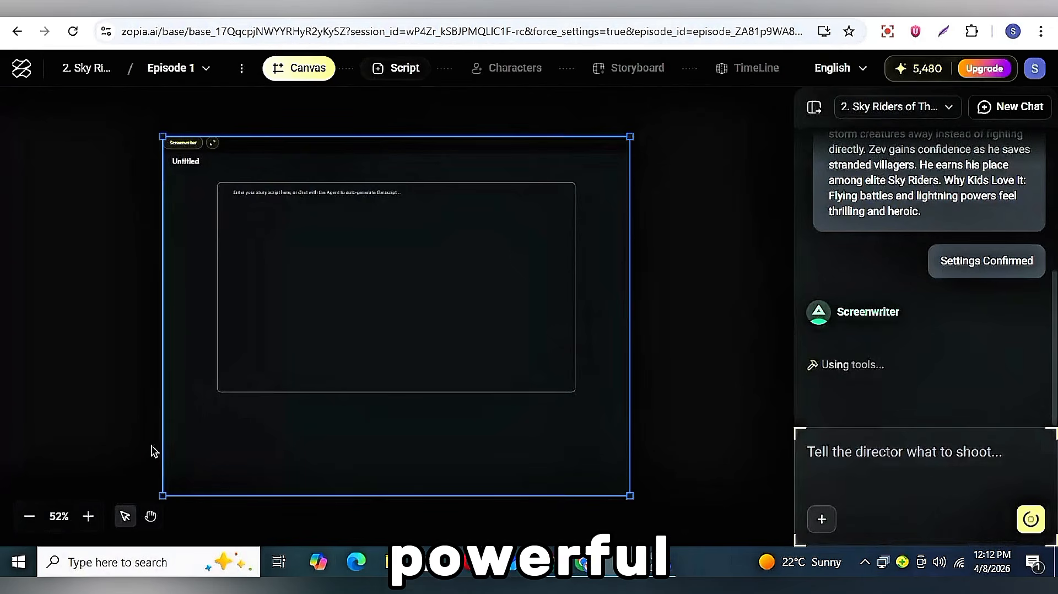
click(88, 516)
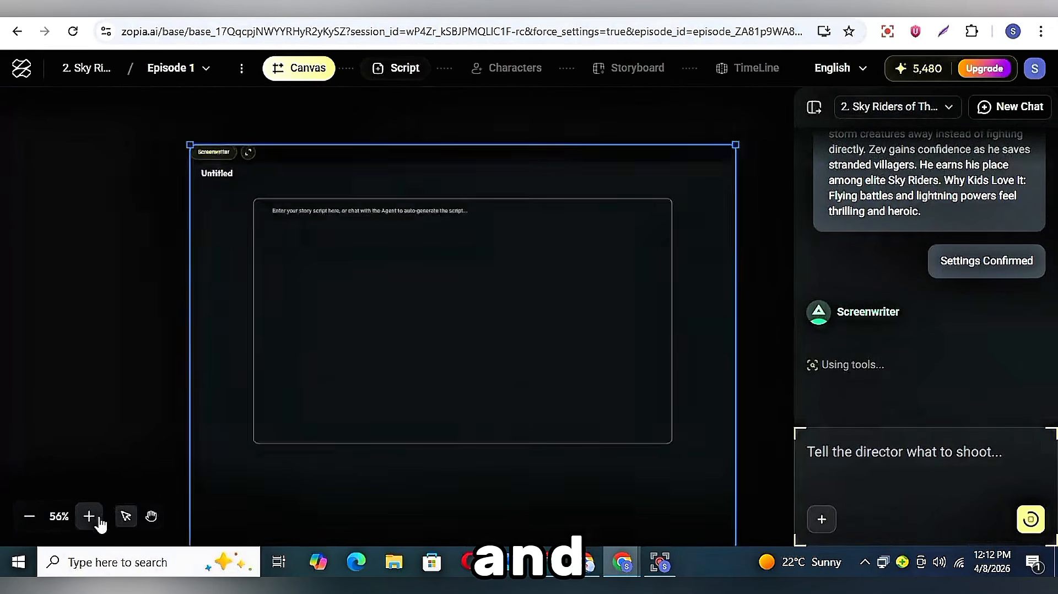
click(30, 518)
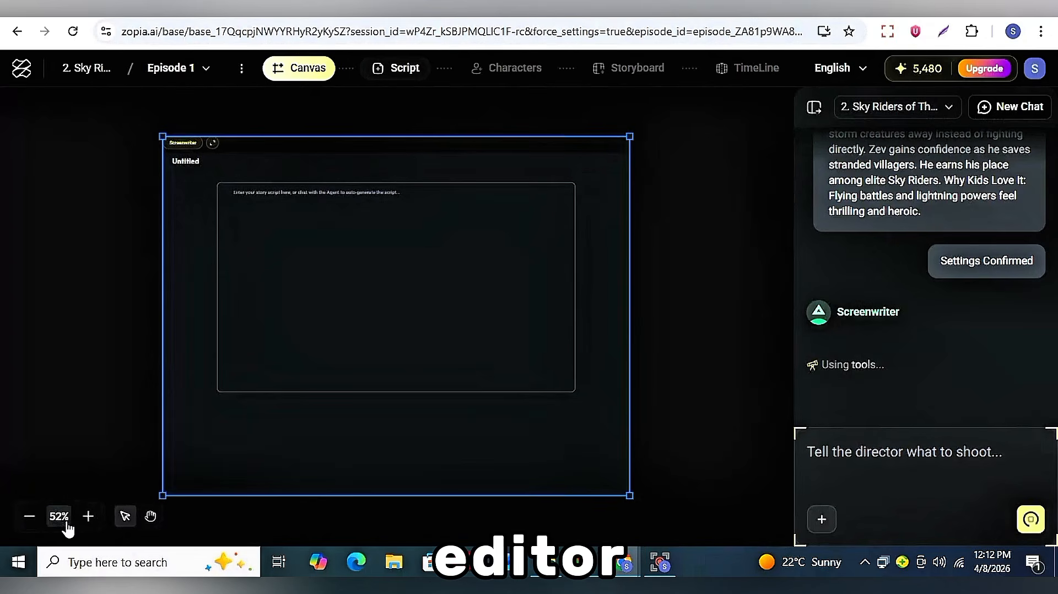
click(88, 518)
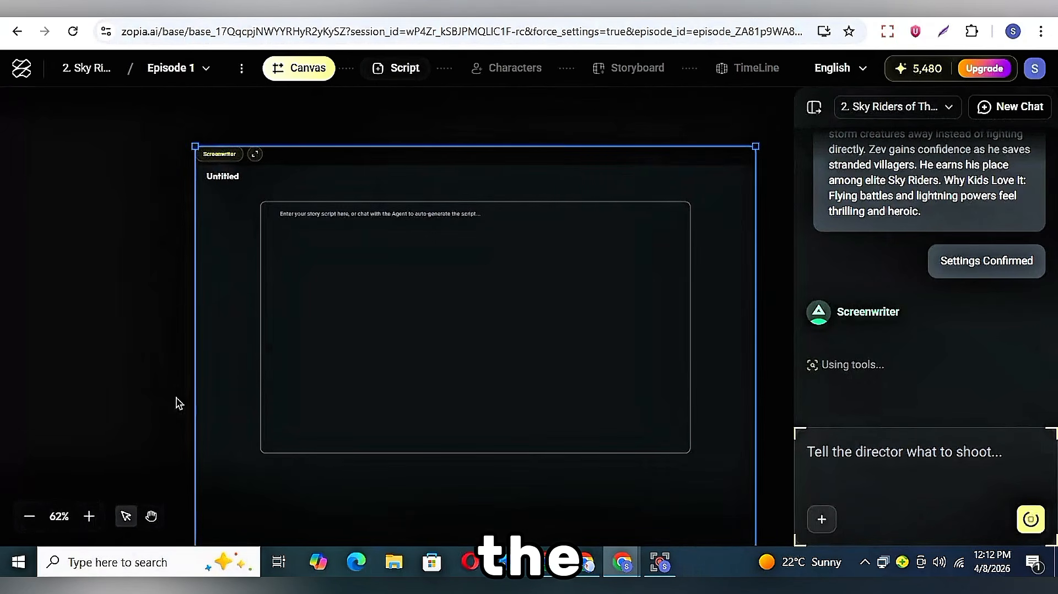
click(29, 516)
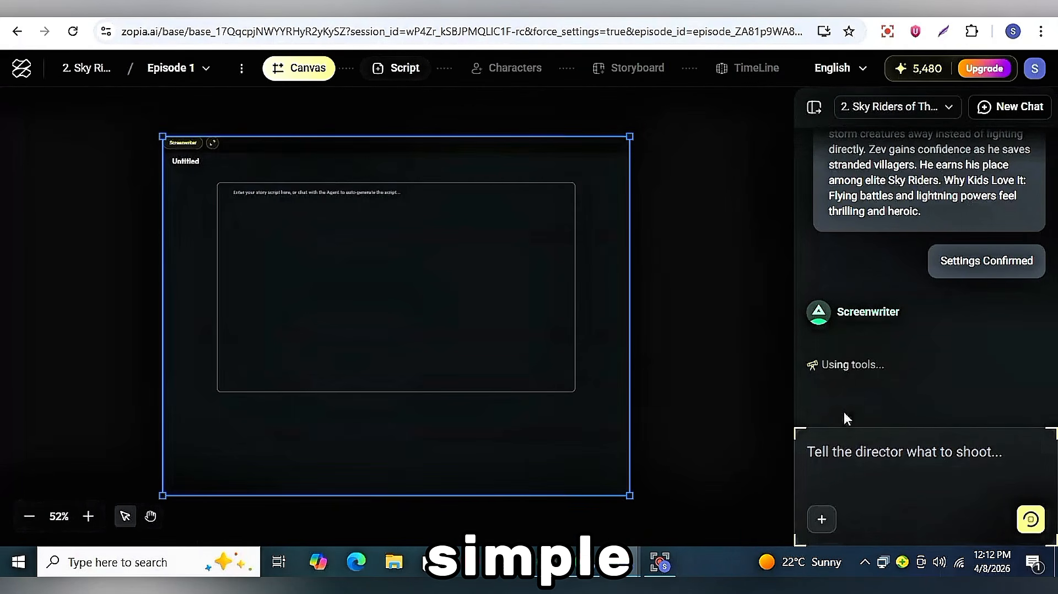
double_click(869, 313)
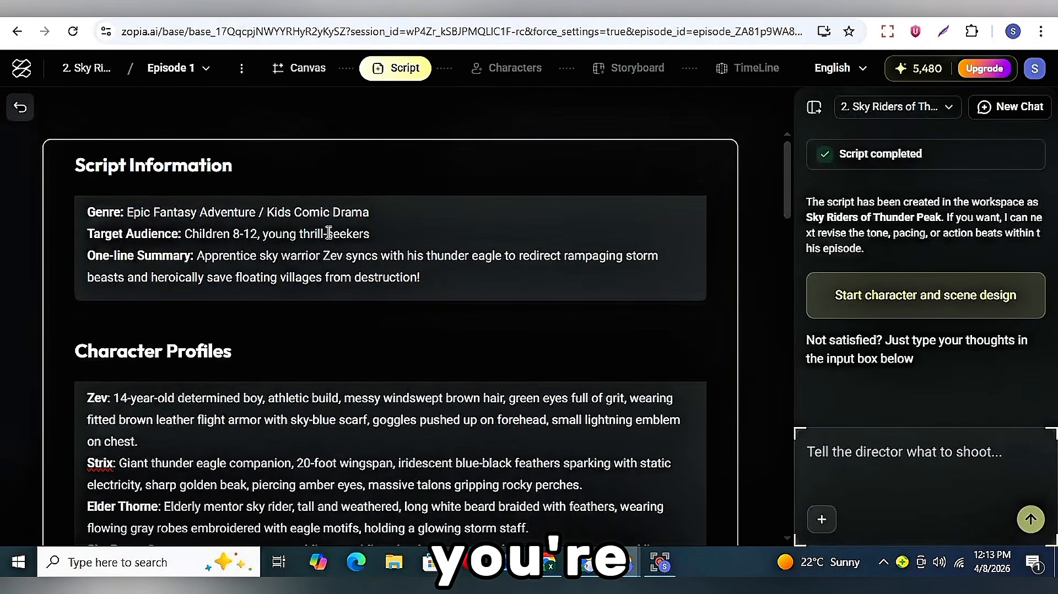
Change the age range in the script's target audience to Children 15-18 and save the script
scroll(328, 231, down, 20)
scroll(414, 451, up, 20)
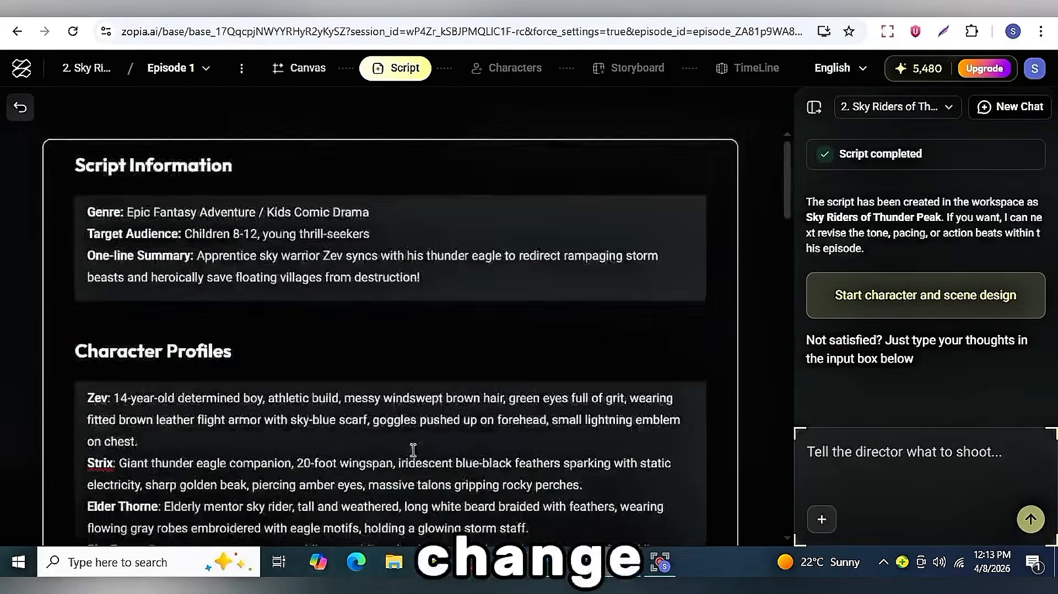
click(246, 234)
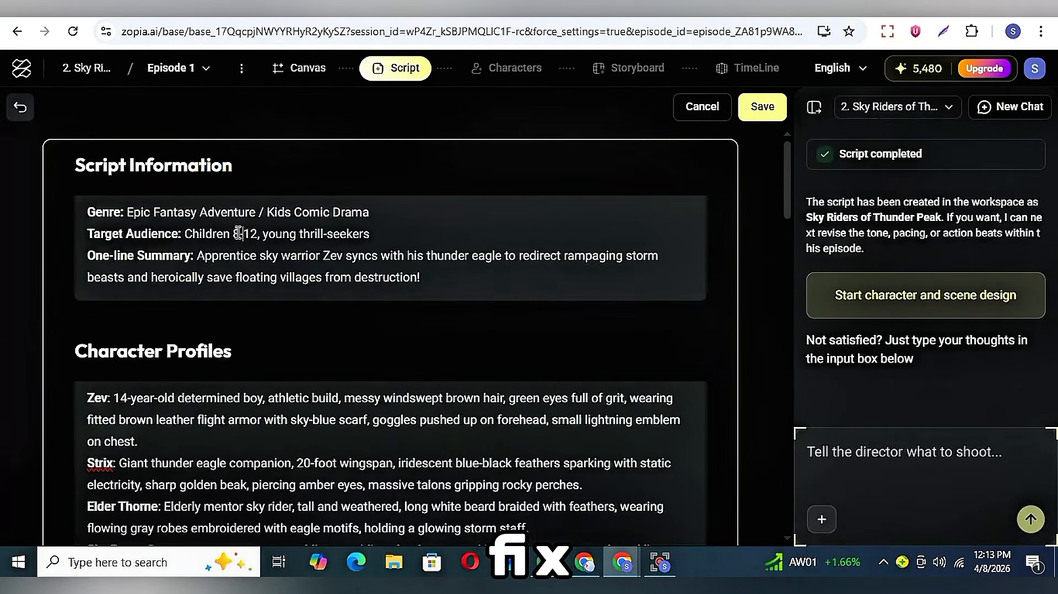
key(BackSpace)
text(15-1)
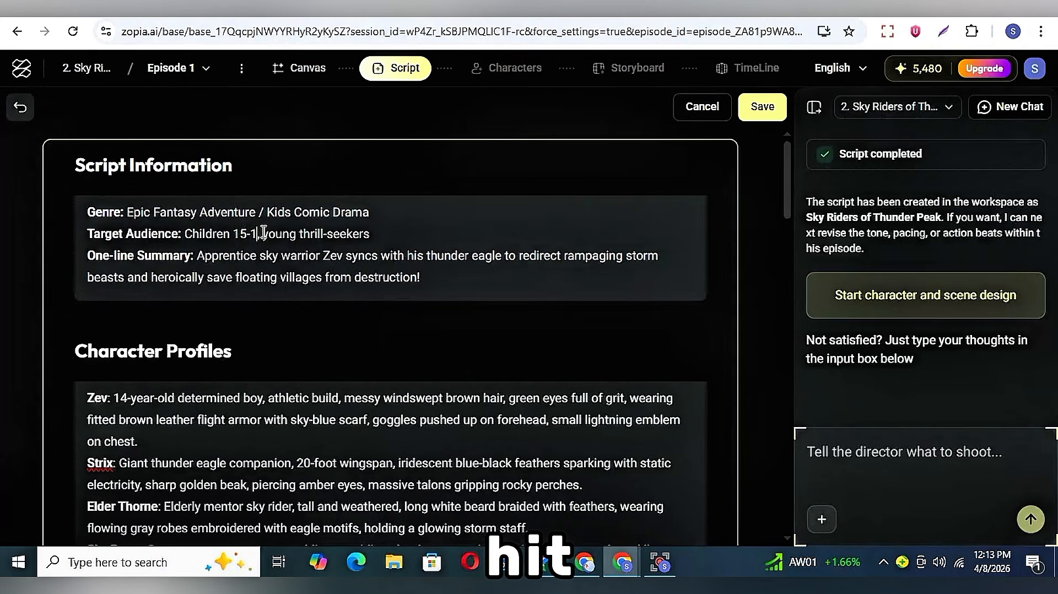
text(8)
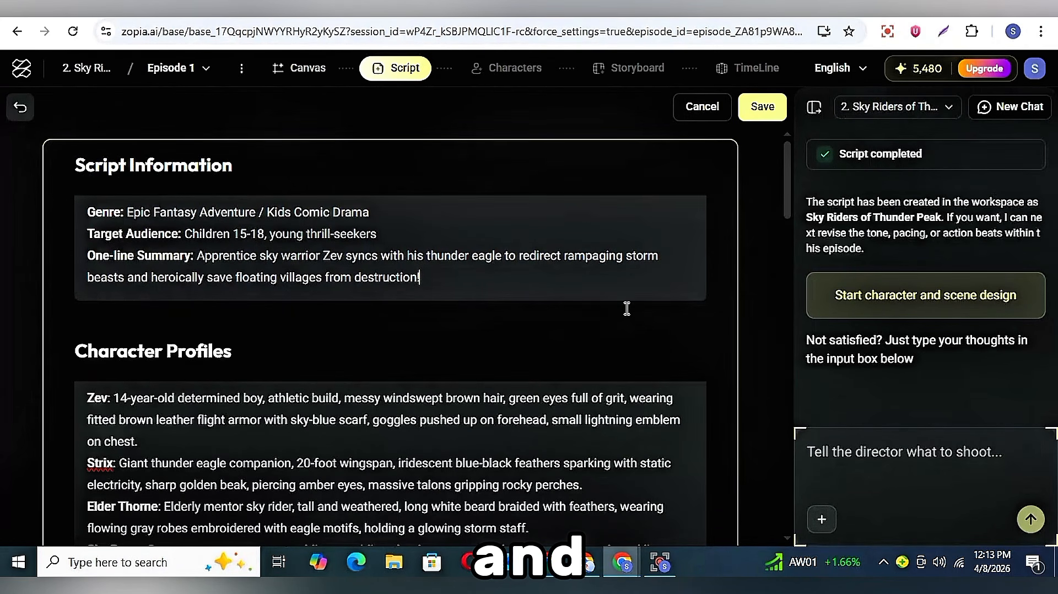
click(763, 106)
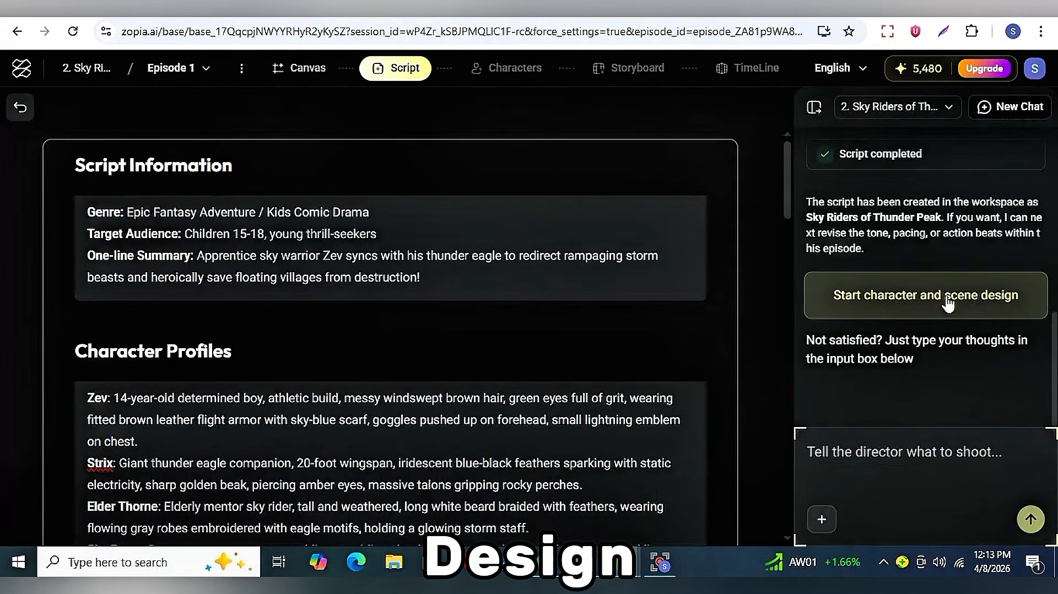
Start the character and scene design and look through the generated character cards
click(948, 303)
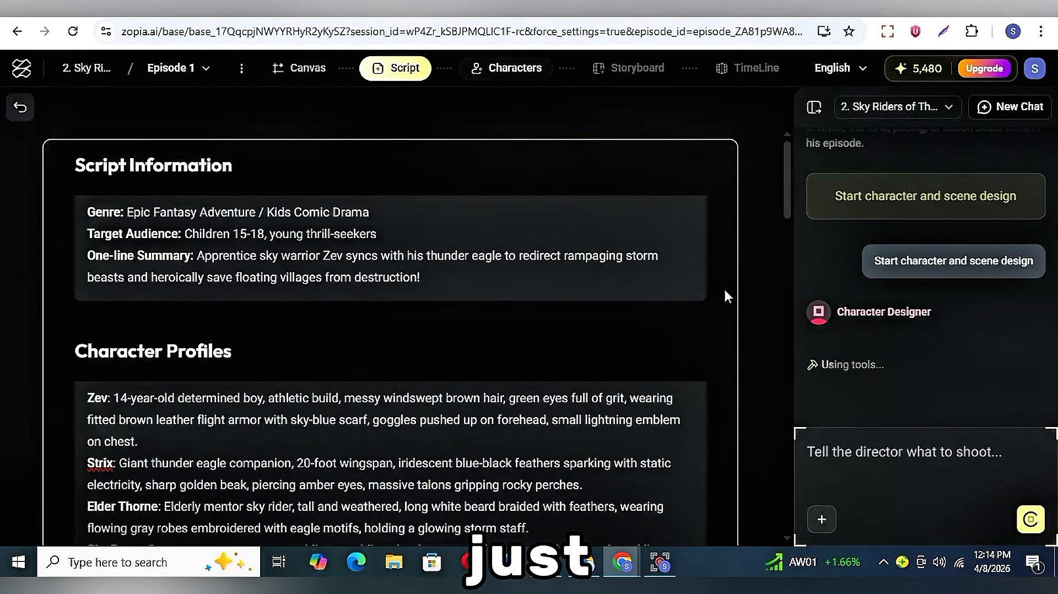
click(519, 76)
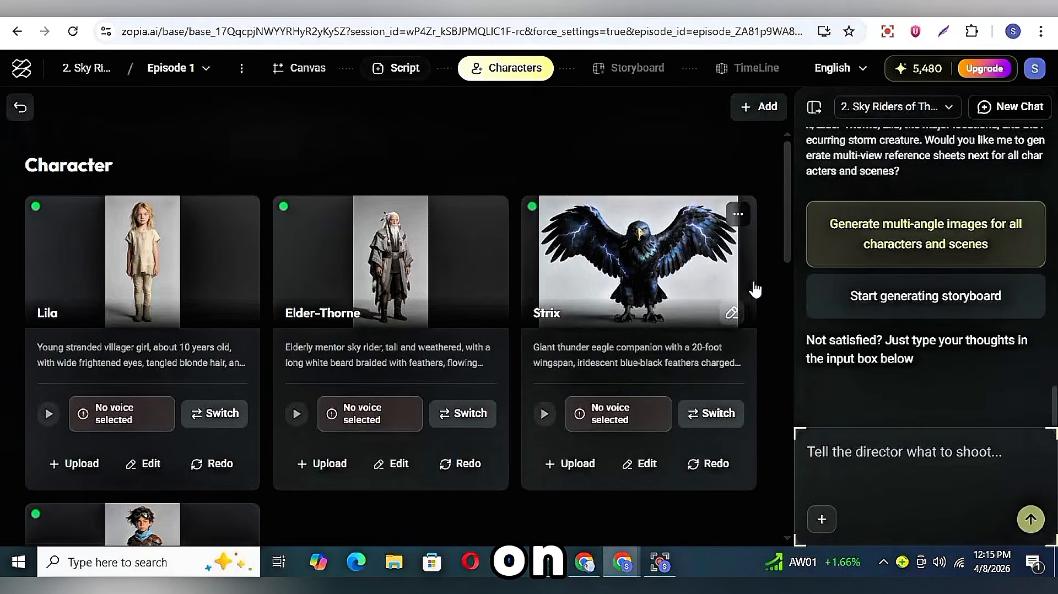
scroll(618, 181, down, 1)
scroll(617, 177, down, 5)
scroll(617, 176, up, 6)
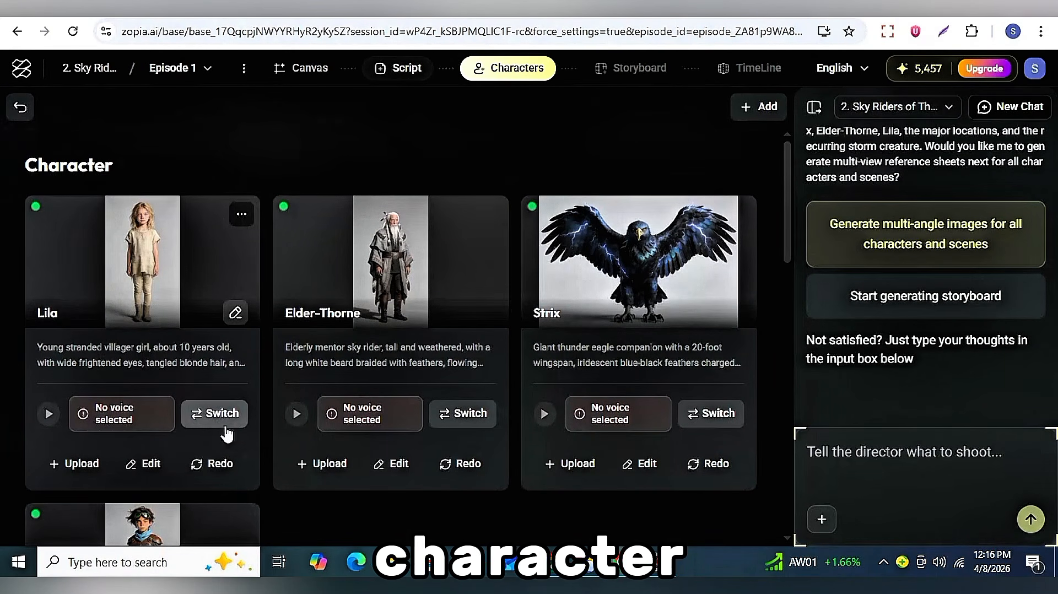
Preview the Blondie voice and assign it to the character Lila
click(208, 413)
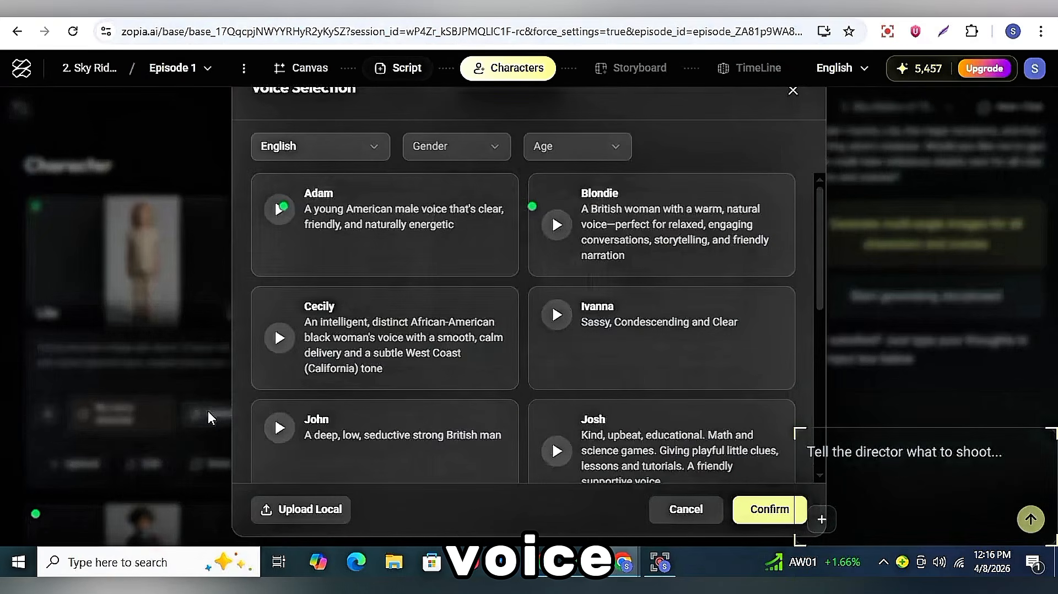
click(567, 150)
click(557, 224)
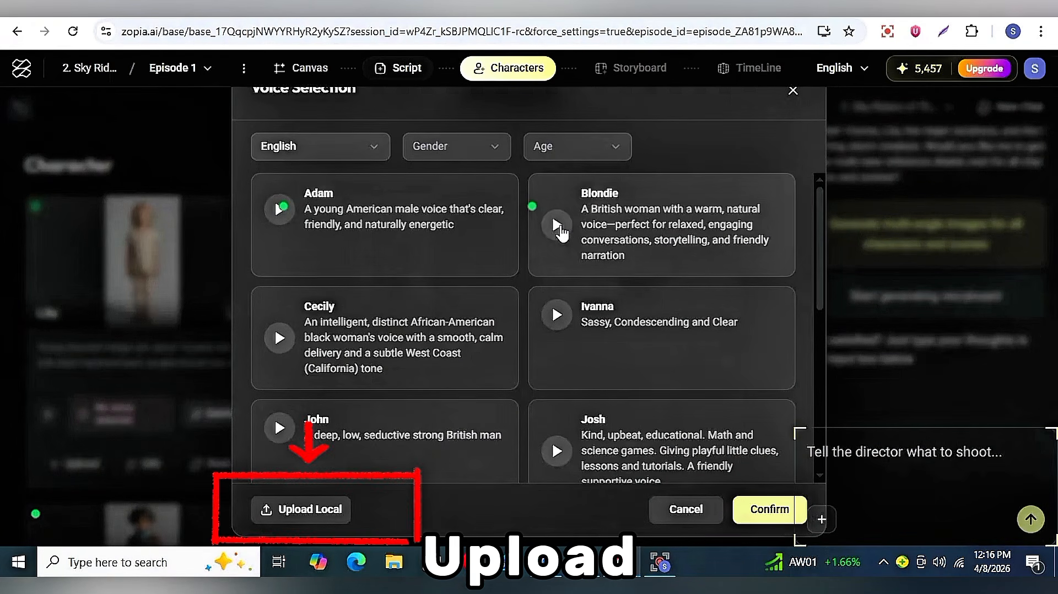
click(606, 229)
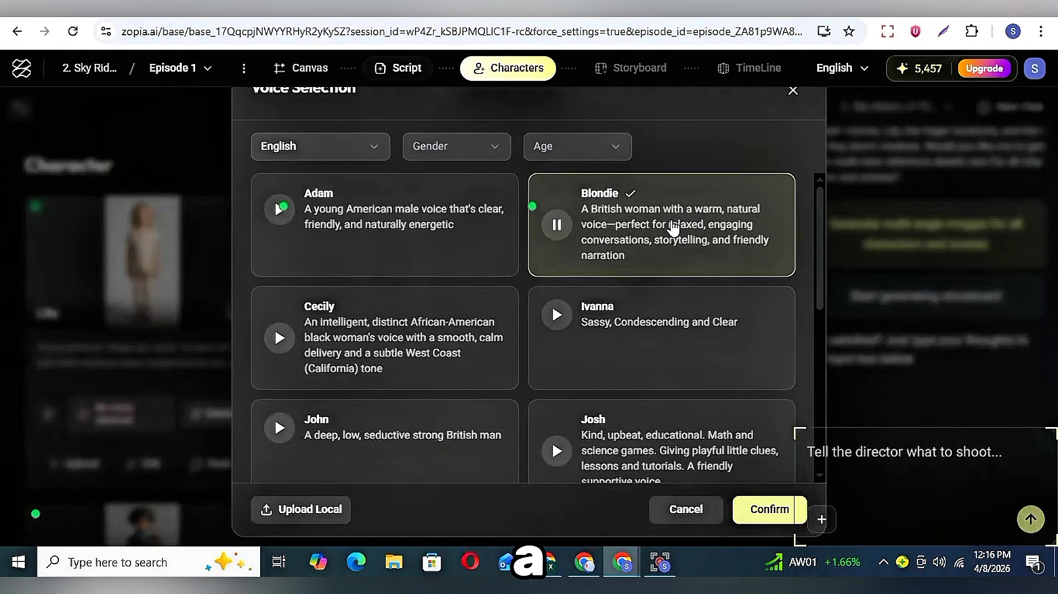
click(772, 508)
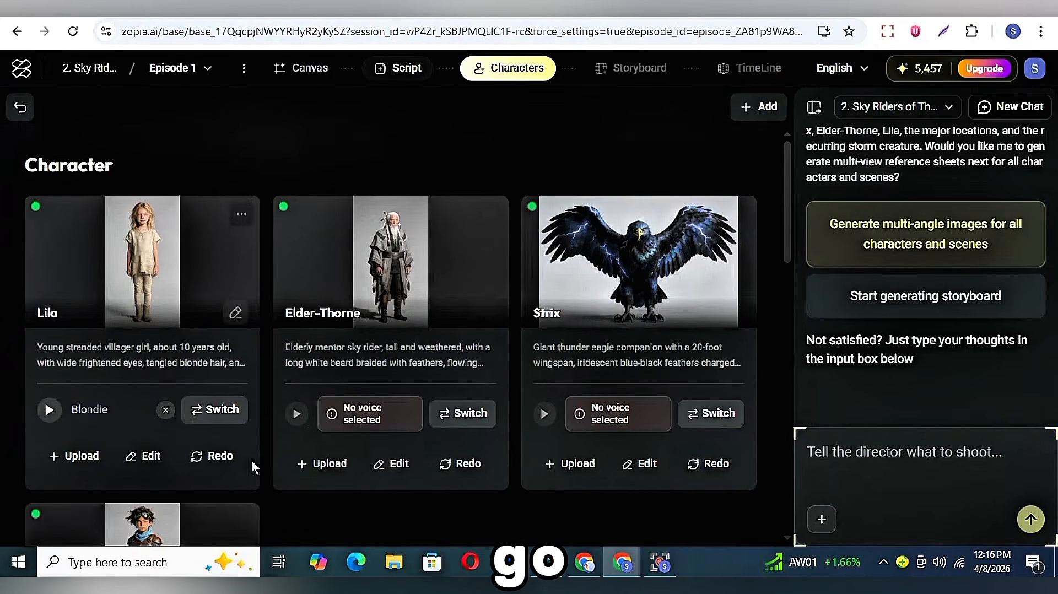
Preview voices for Elder-Thorne and assign him the deep British voice John
click(463, 422)
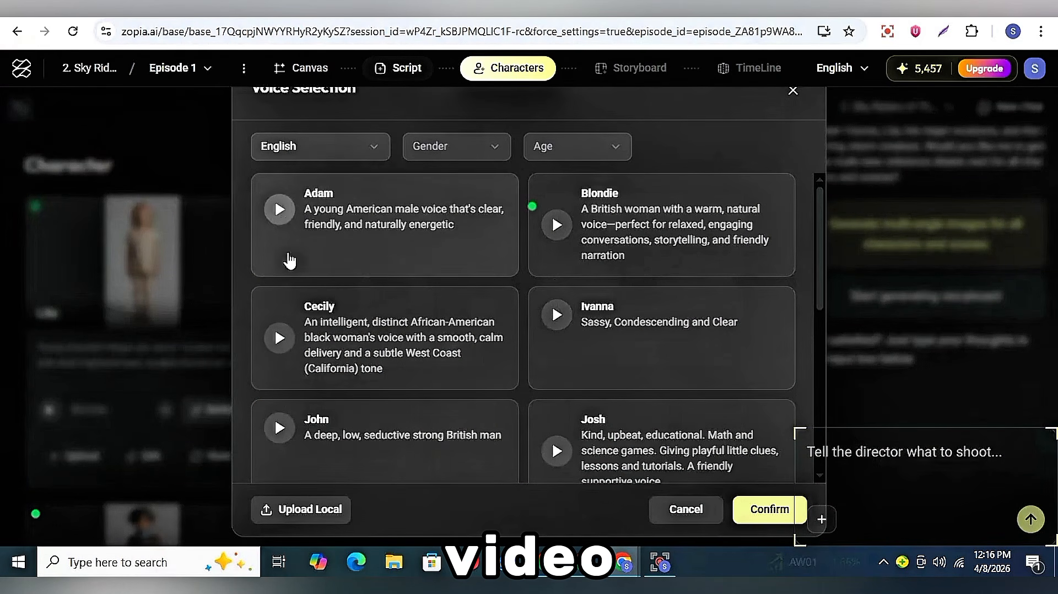
click(279, 427)
scroll(287, 441, down, 1)
click(556, 400)
click(439, 378)
click(769, 508)
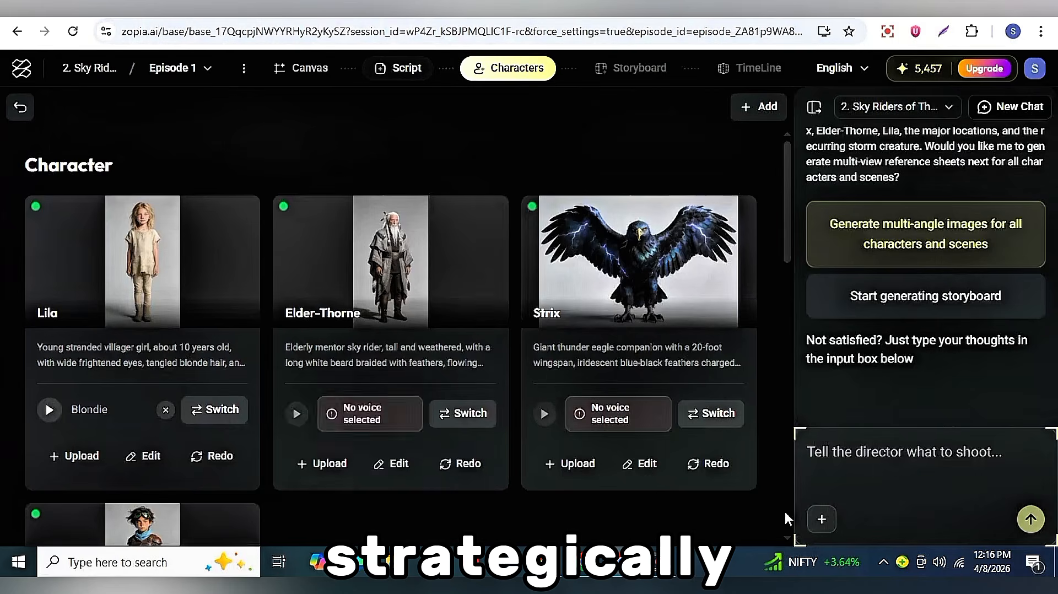
Filter the voices for Strix by the Child age group, preview Lola and assign it
click(709, 413)
click(584, 144)
click(548, 203)
click(579, 168)
click(547, 177)
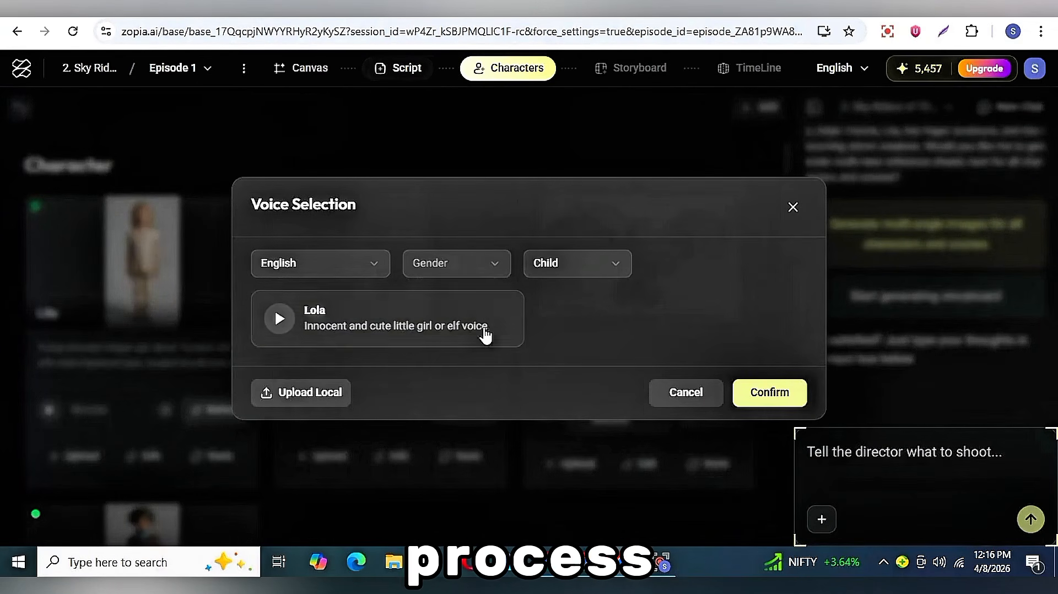
click(271, 319)
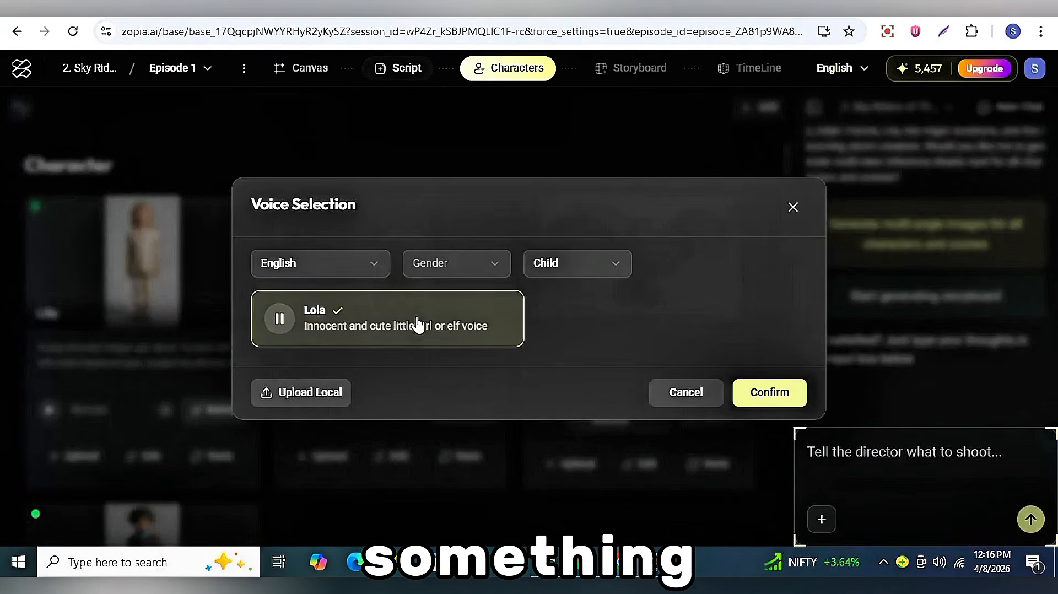
click(769, 392)
Assign the professional male voice Kevin to the character Zev
scroll(331, 391, down, 5)
click(219, 394)
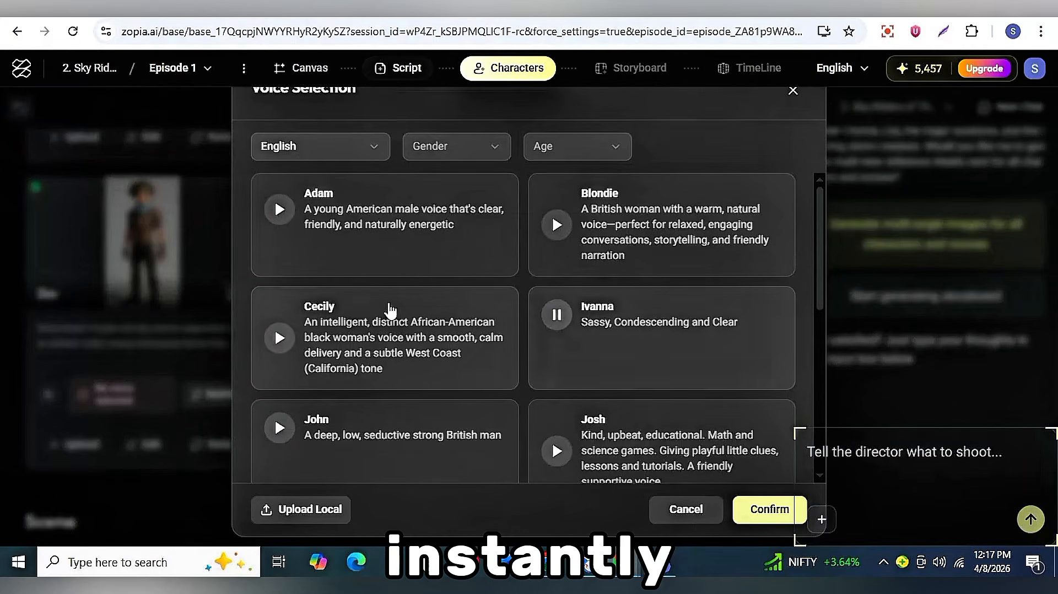
scroll(279, 330, down, 5)
click(692, 343)
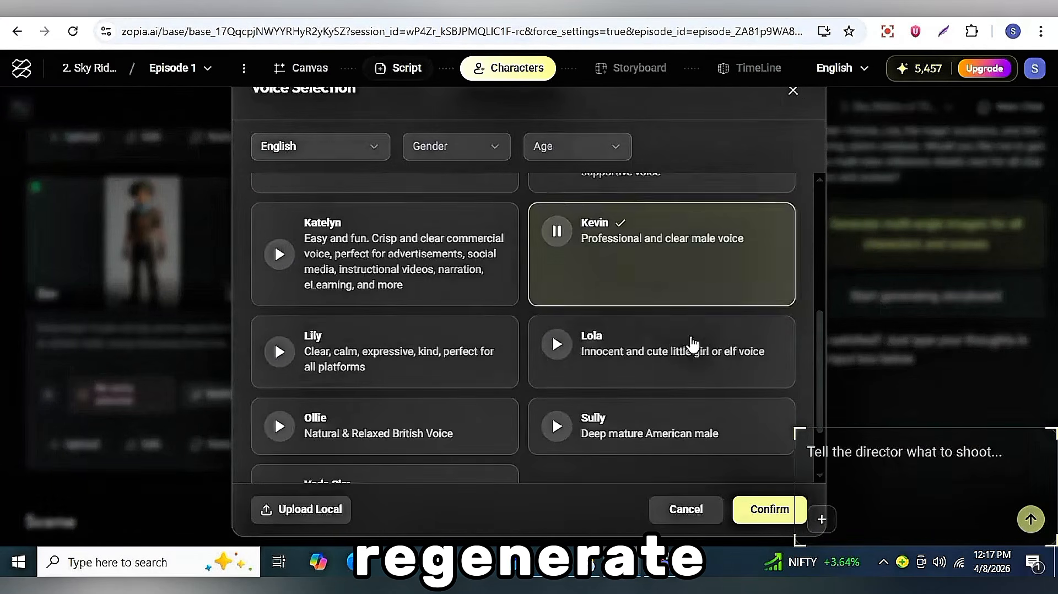
click(770, 509)
View Lila's editable name and description, close them unchanged, and look through the character and scene cards
click(236, 312)
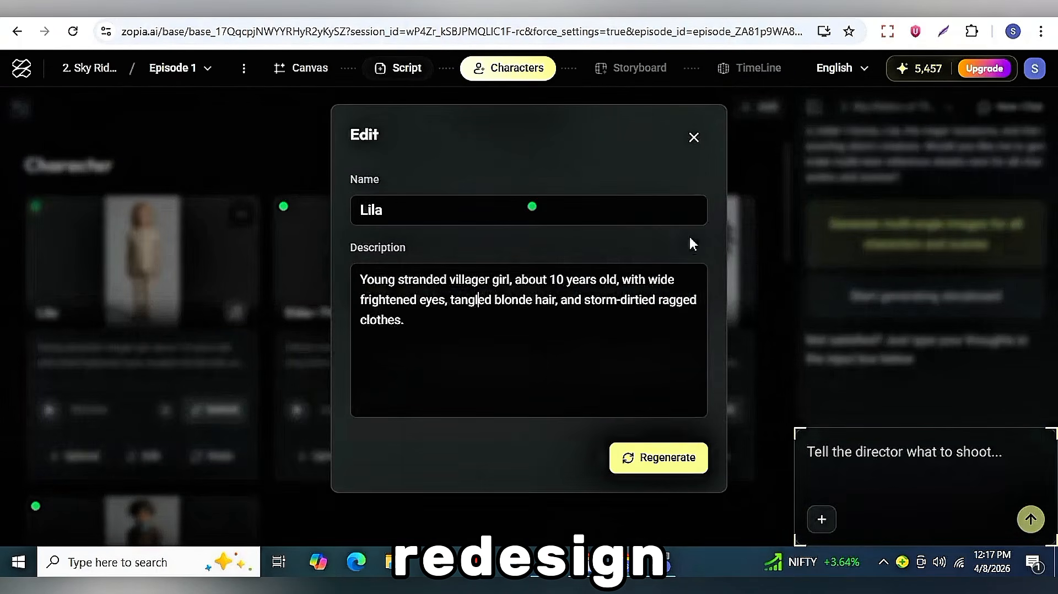
click(750, 286)
scroll(554, 372, down, 10)
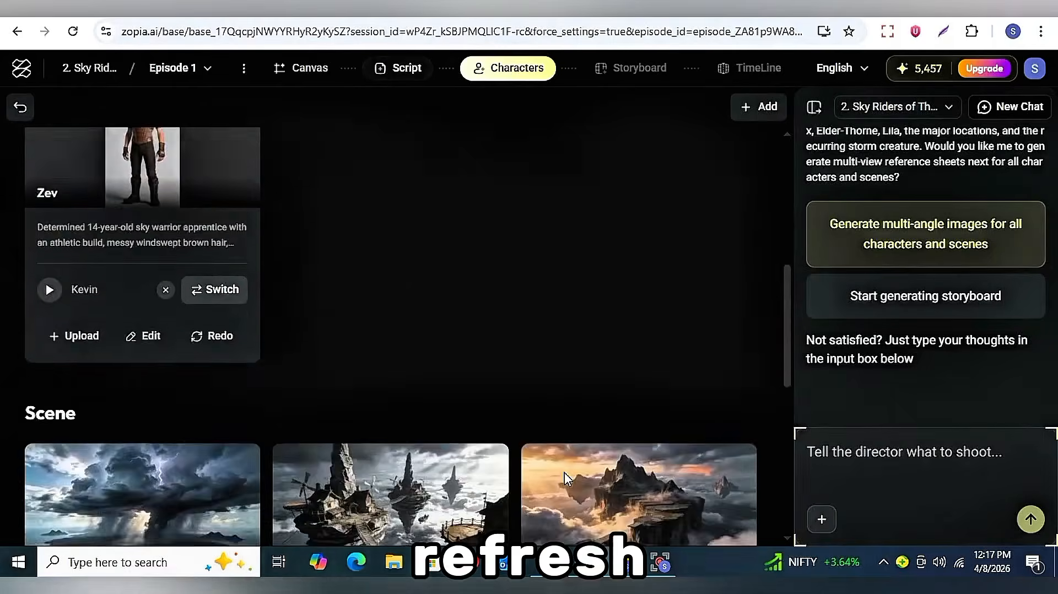
scroll(154, 325, down, 3)
scroll(415, 344, up, 10)
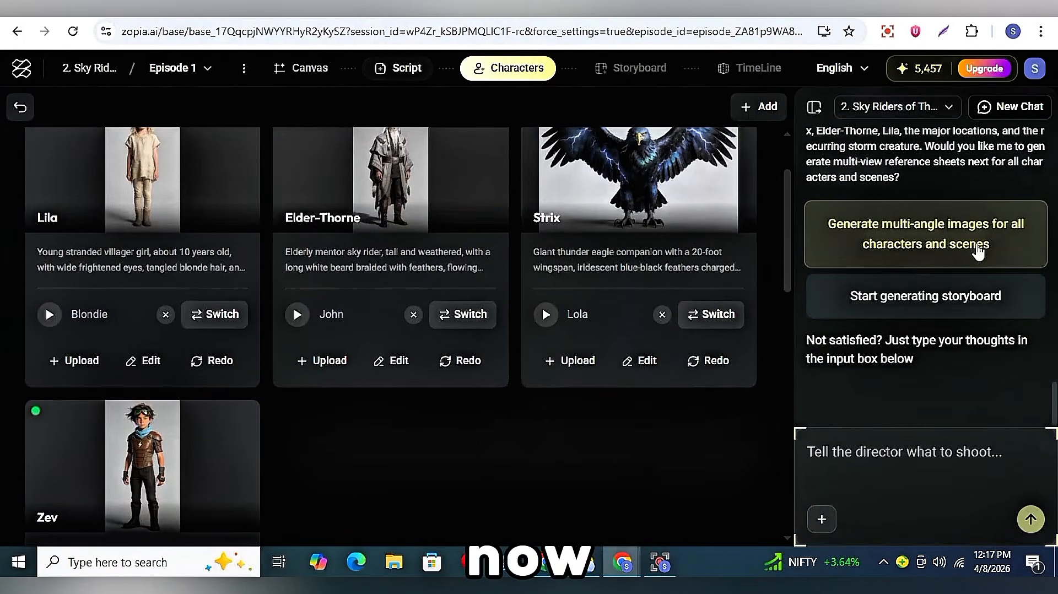
Generate multi-angle images for all characters and scenes and check the cards
scroll(850, 257, up, 1)
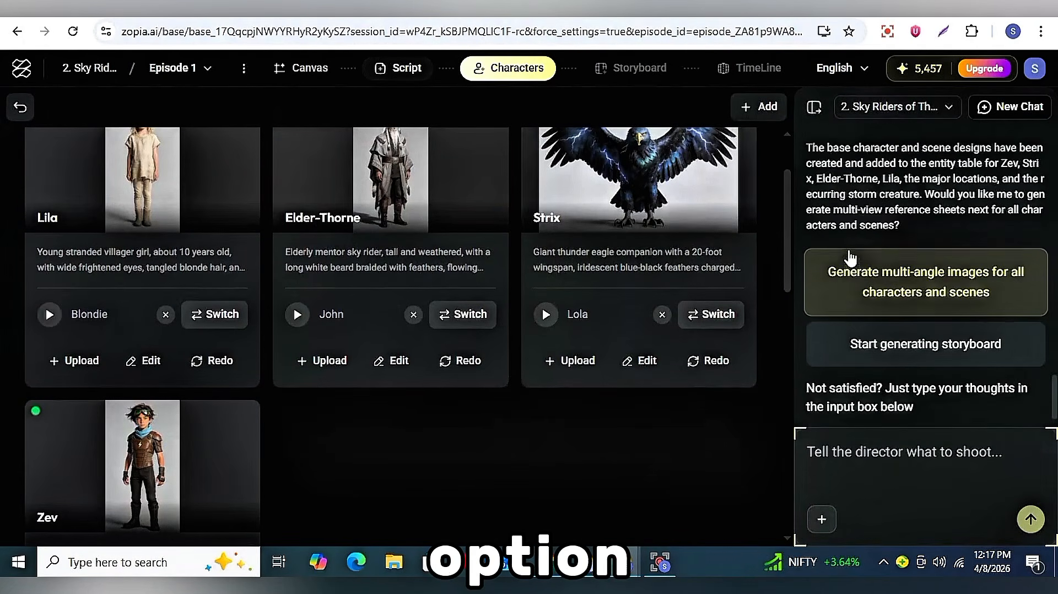
click(950, 277)
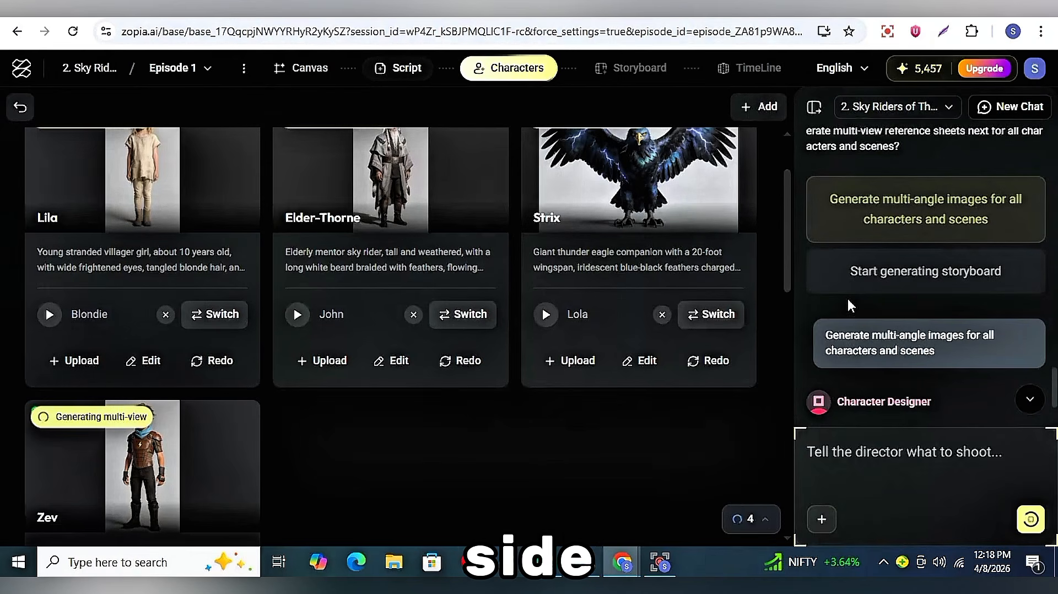
scroll(702, 303, up, 2)
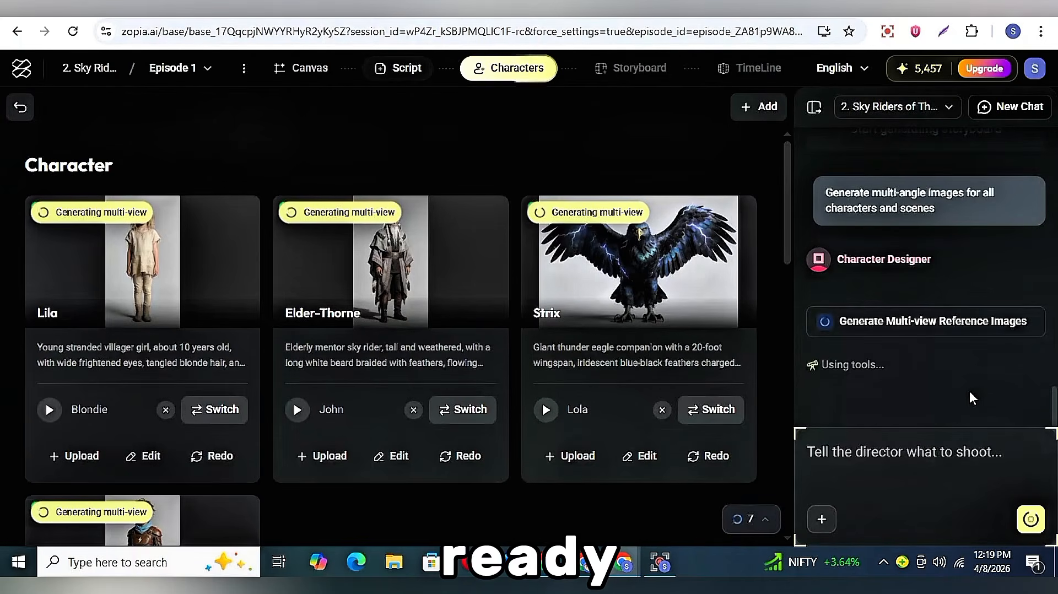
scroll(376, 399, down, 5)
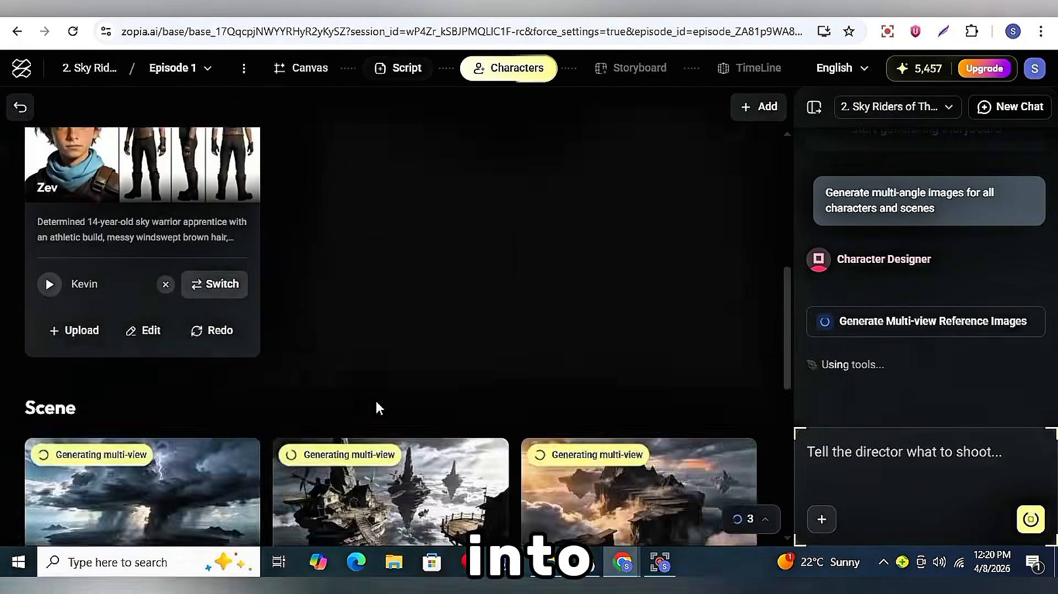
scroll(432, 172, up, 7)
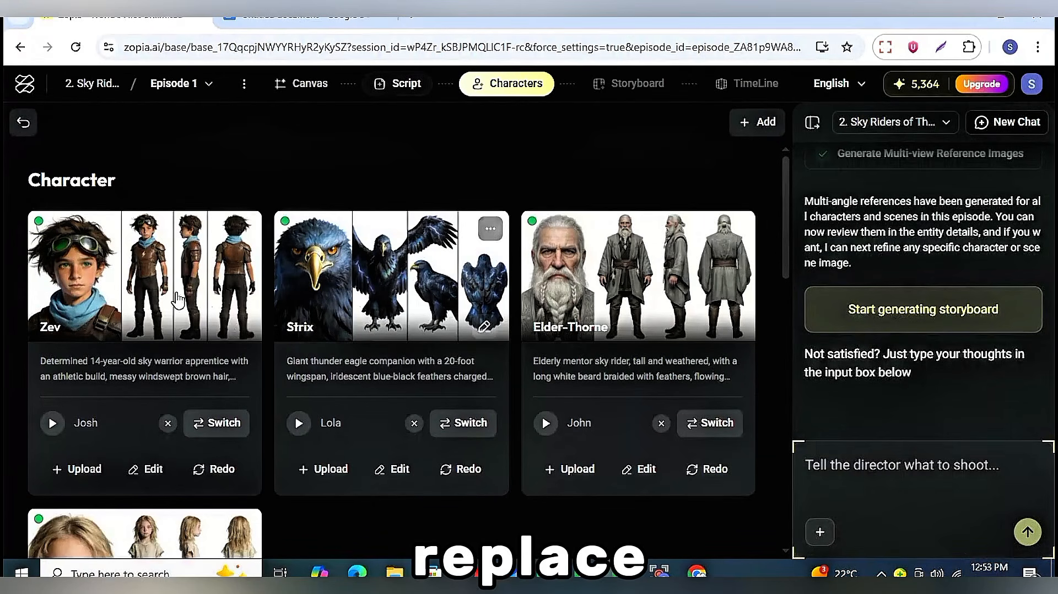
Open Zev's image details, view the options for adding a reference image, and close the details
click(141, 294)
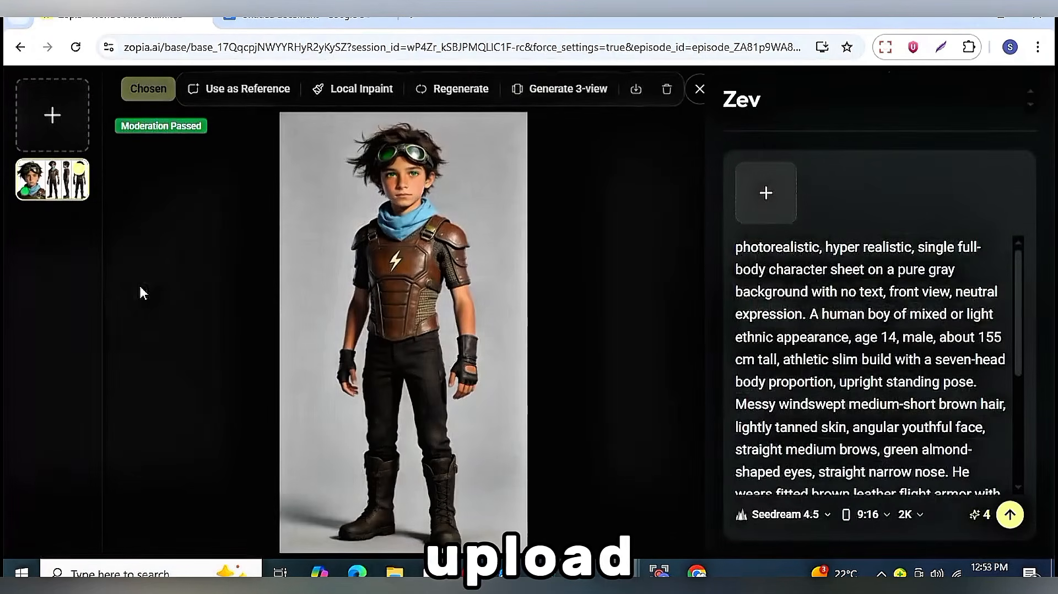
click(763, 193)
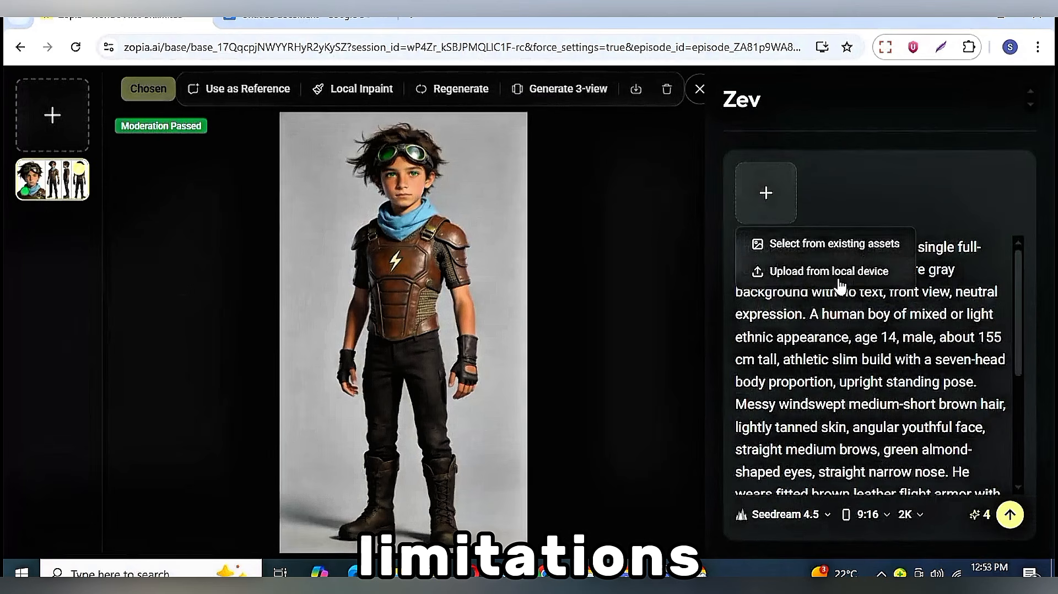
scroll(836, 278, down, 5)
click(698, 89)
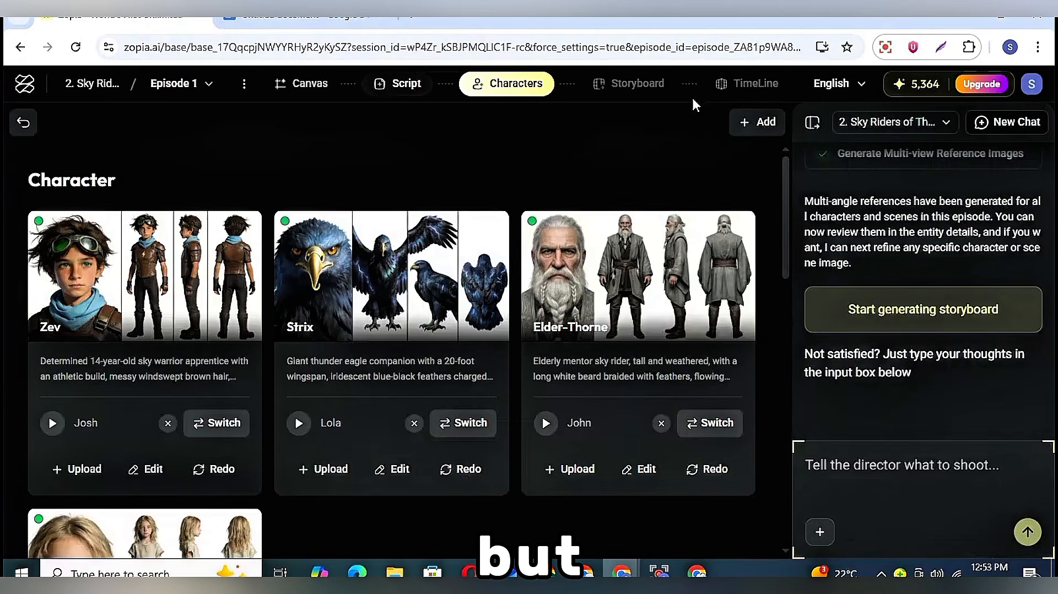
Look through the scene and prop cards and inspect the Storm-Ridden-Skies scene image and its prompt
scroll(466, 275, down, 15)
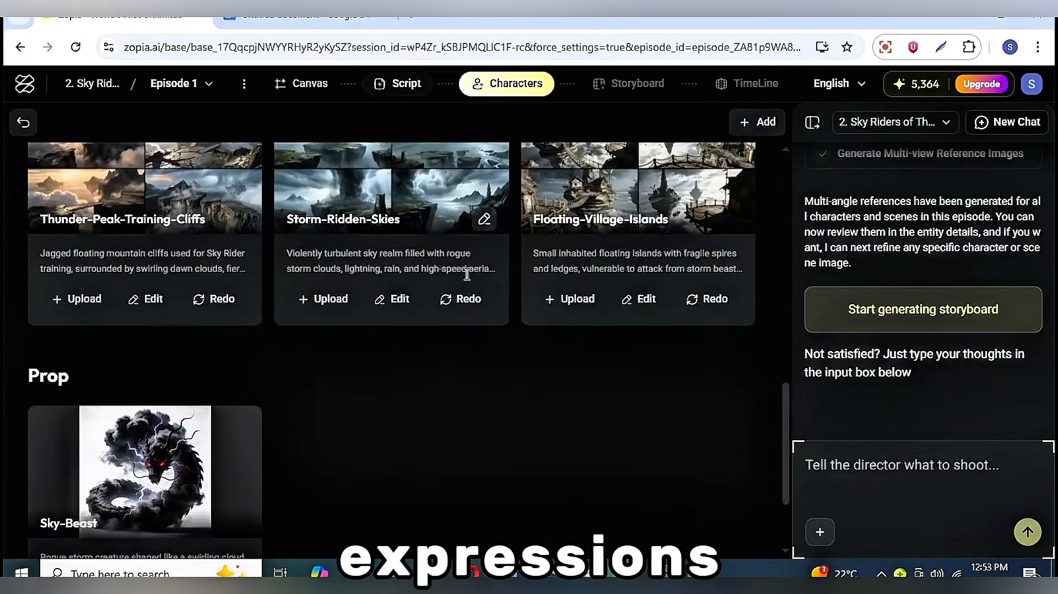
scroll(465, 274, up, 3)
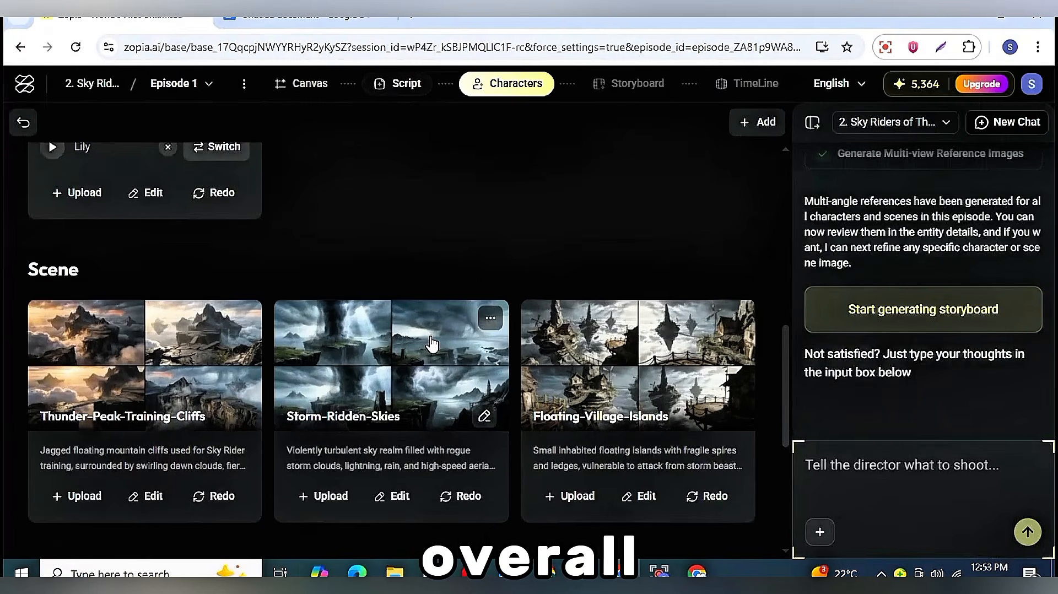
click(431, 343)
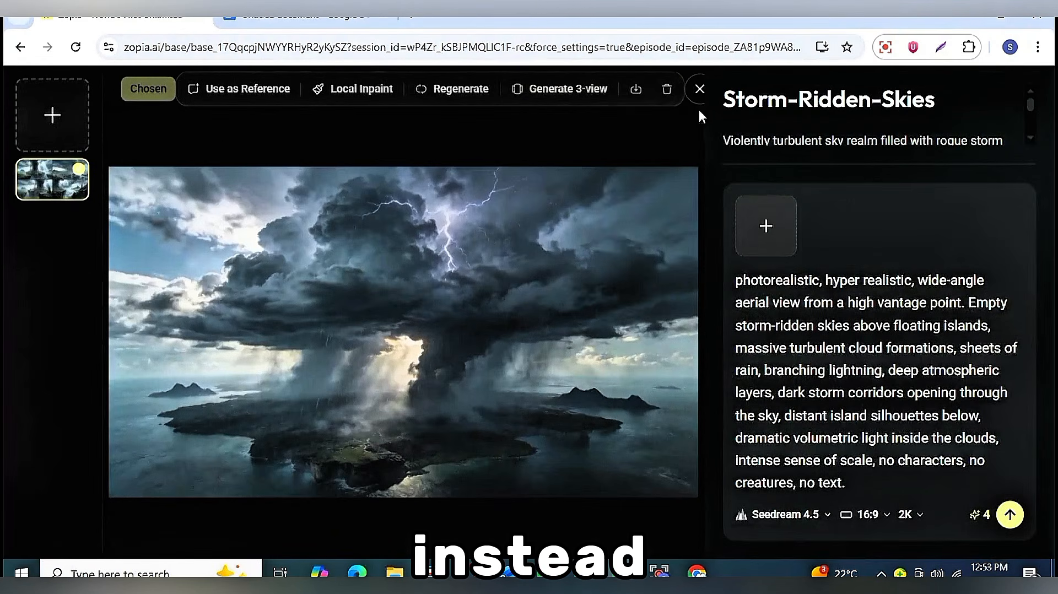
click(698, 90)
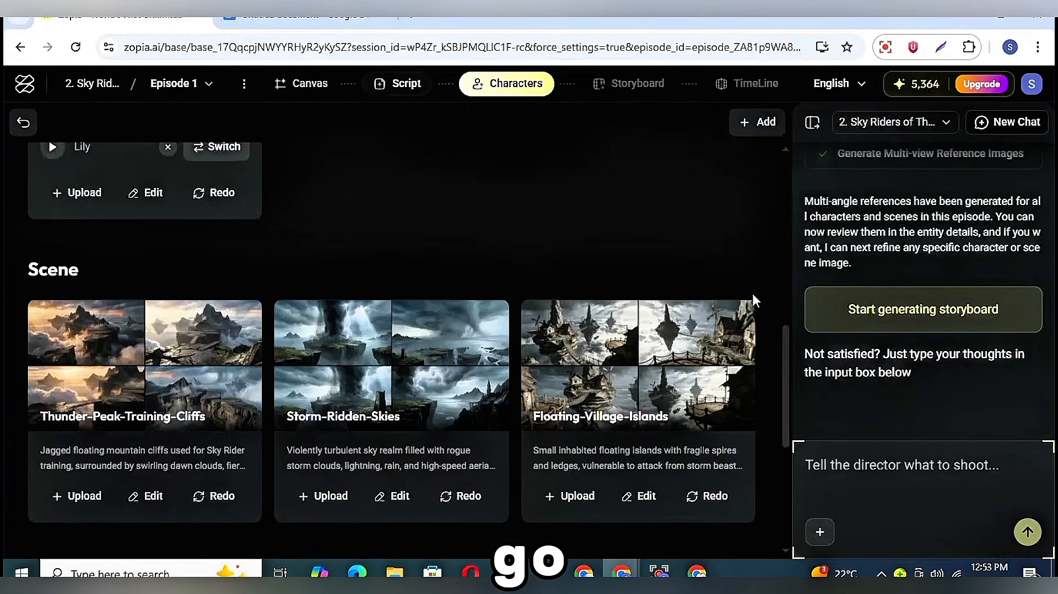
Start generating the storyboard from the finished designs and generate all keyframes for its shots
scroll(663, 297, up, 4)
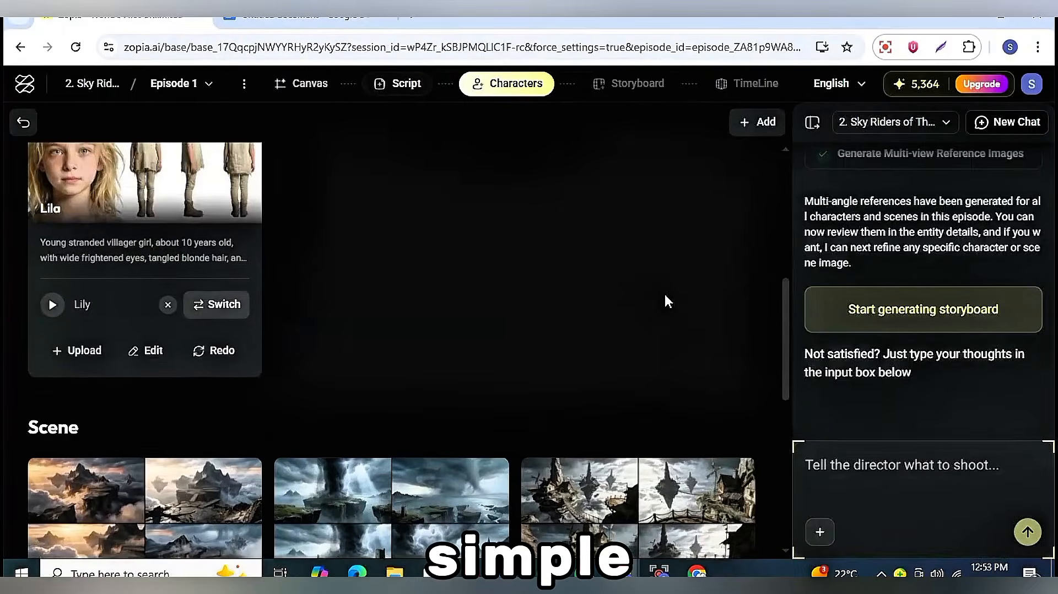
scroll(861, 379, up, 3)
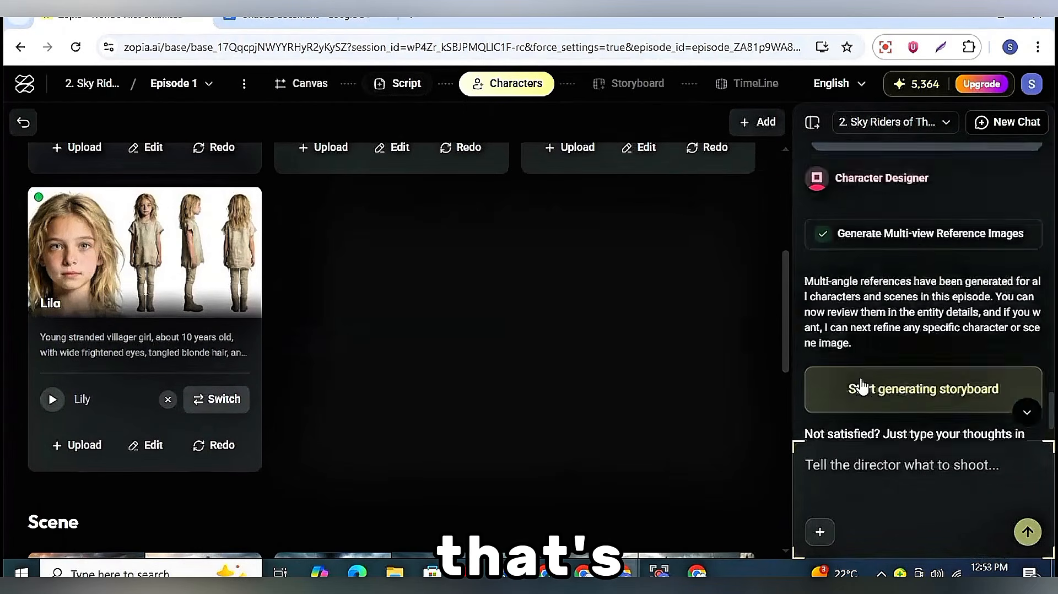
scroll(861, 379, down, 2)
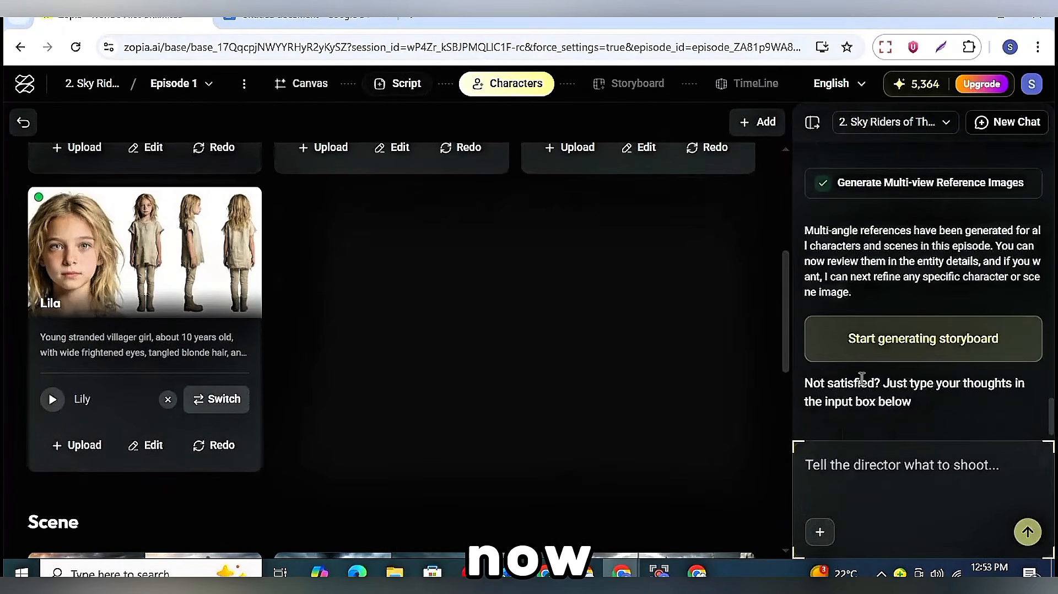
click(913, 339)
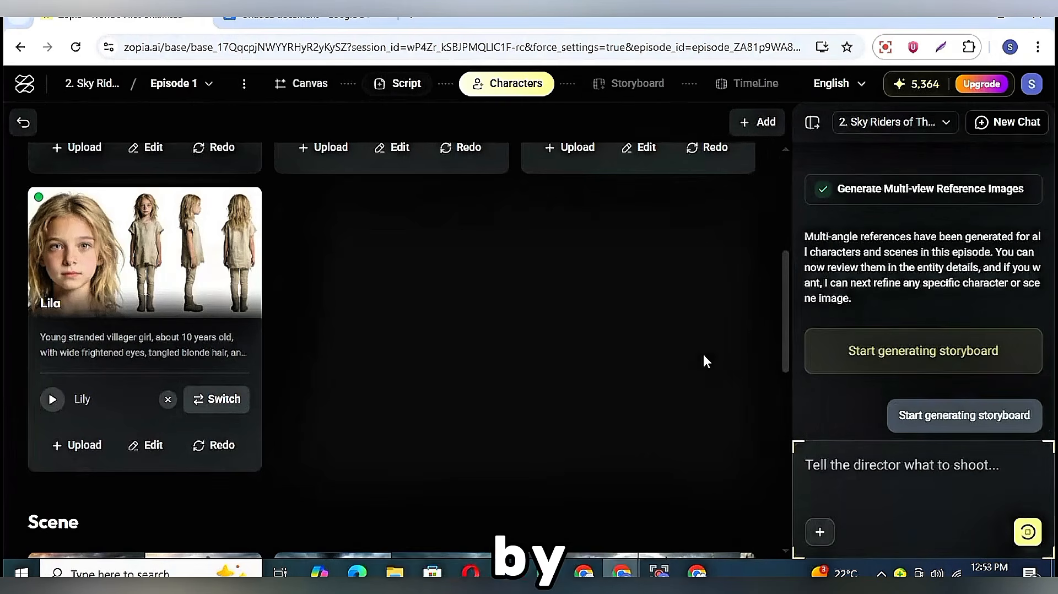
scroll(703, 355, up, 6)
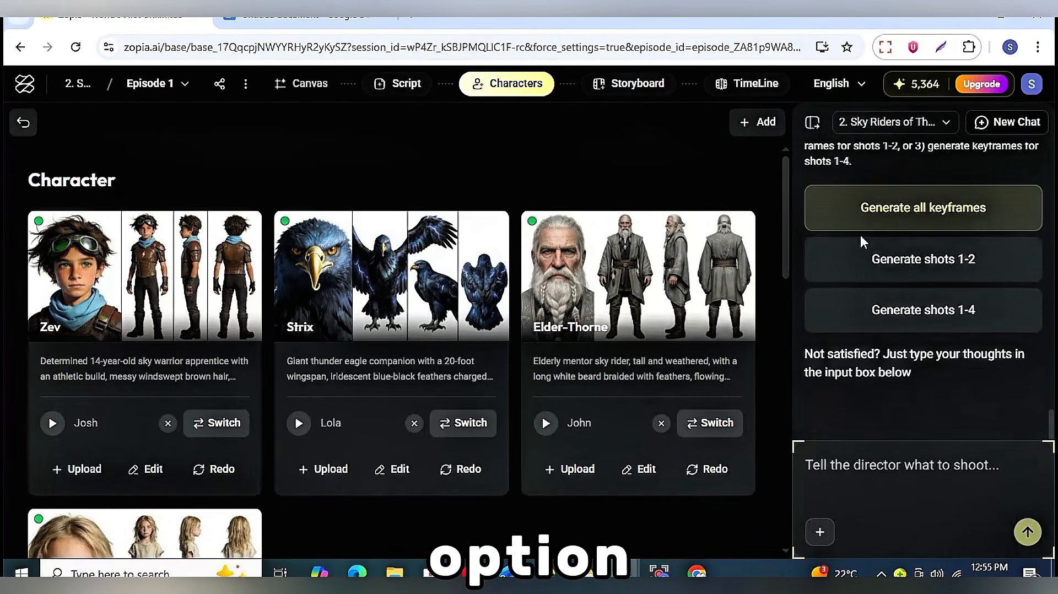
click(952, 208)
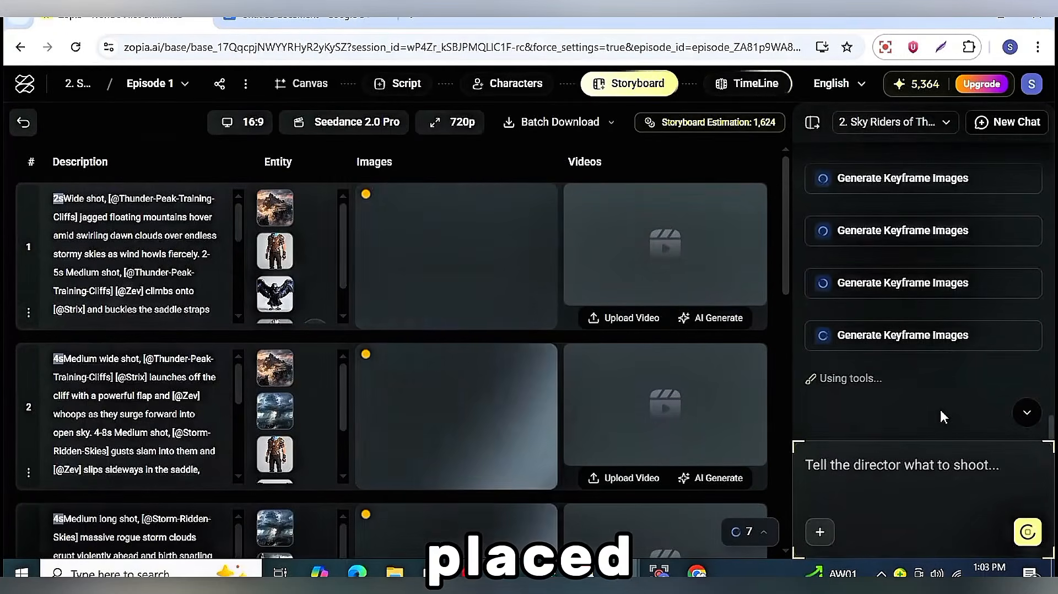
Review the keyframe images across the storyboard shots and inspect shot 1's image at full size
scroll(645, 453, down, 10)
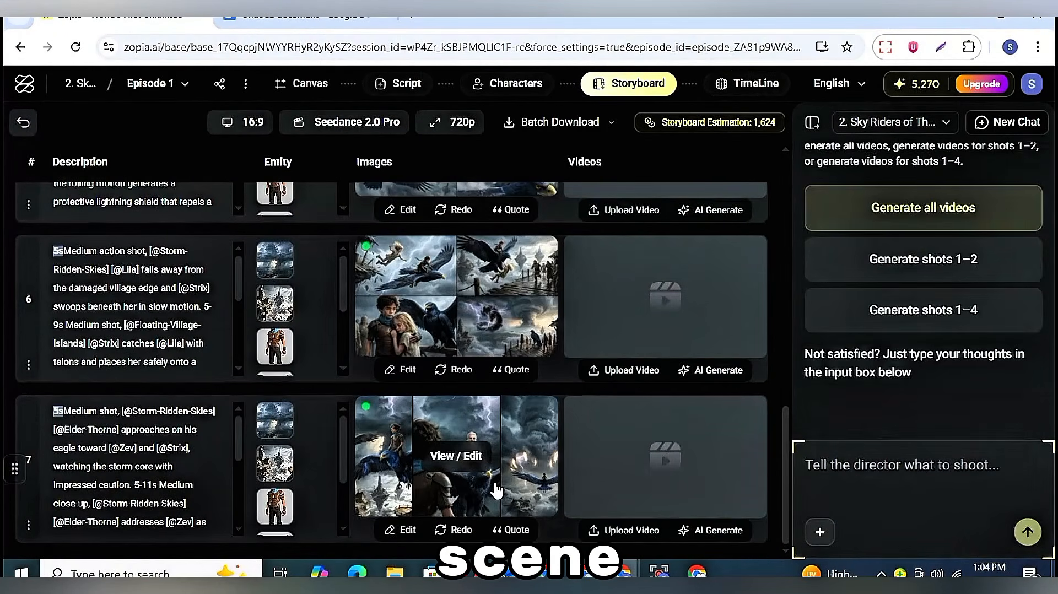
scroll(485, 449, up, 10)
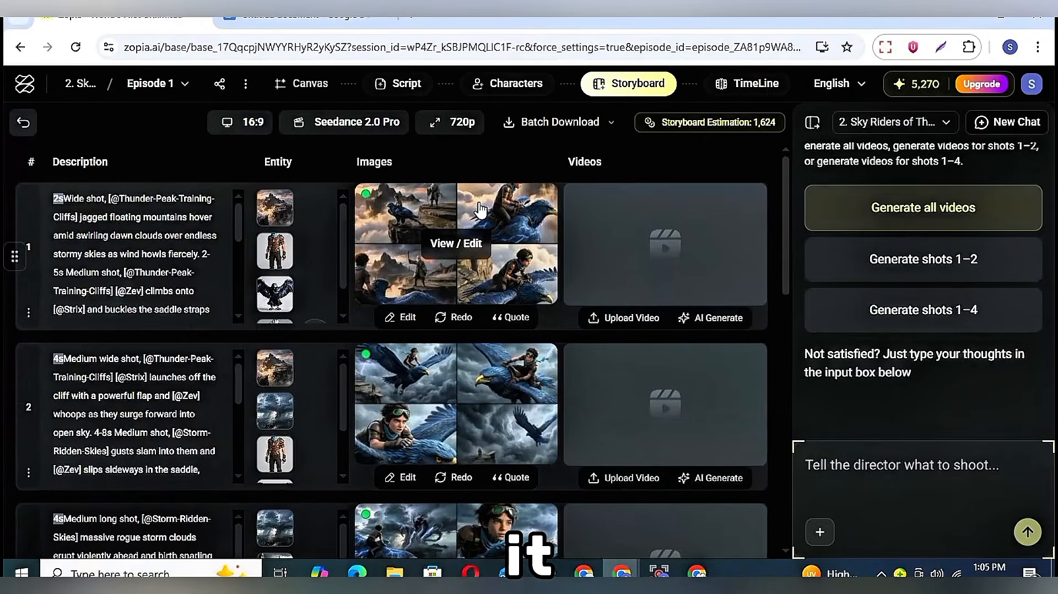
click(472, 247)
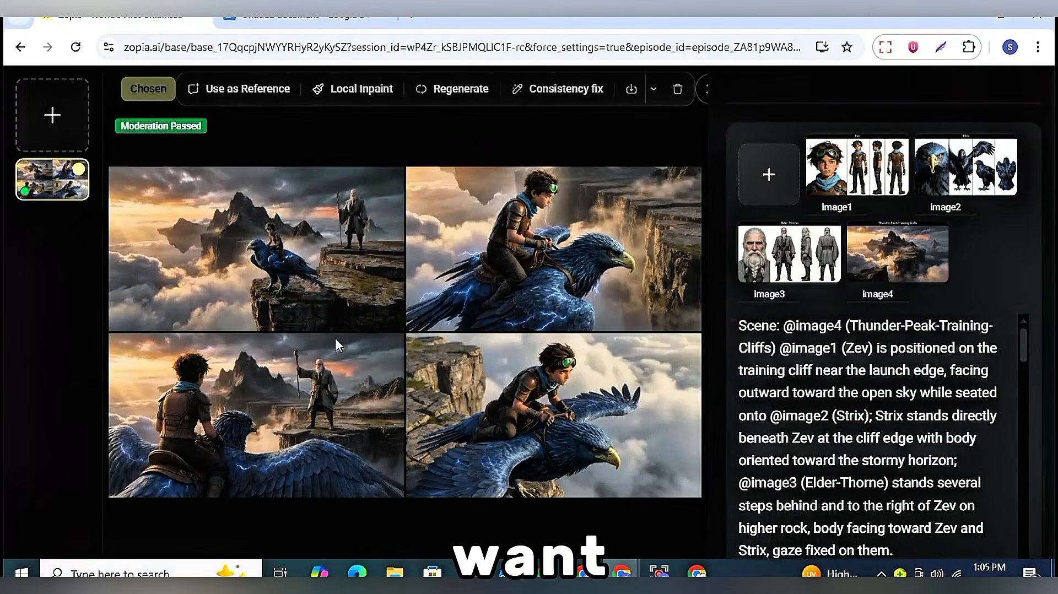
click(705, 93)
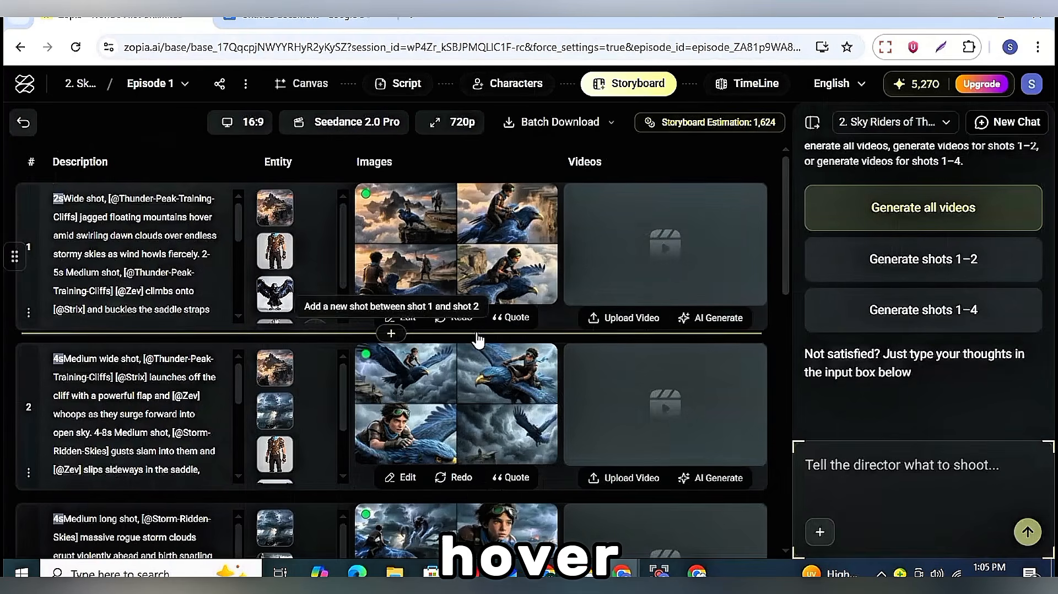
Write a chat request to regenerate storyboard images 1 to 12 and convert them into single start frame images
click(390, 335)
click(889, 421)
scroll(503, 368, down, 10)
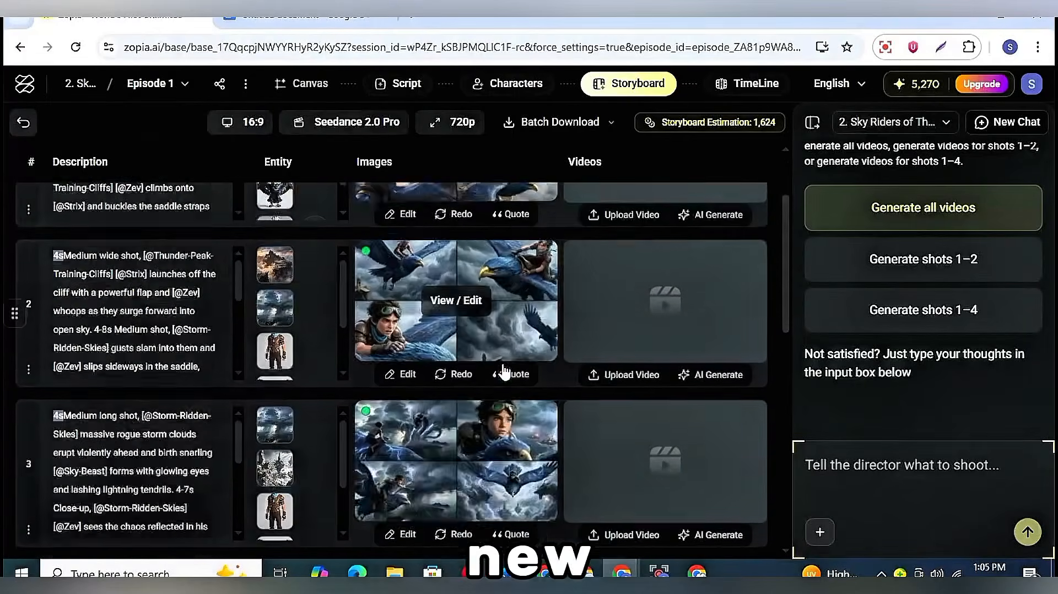
scroll(633, 445, up, 10)
scroll(472, 256, down, 10)
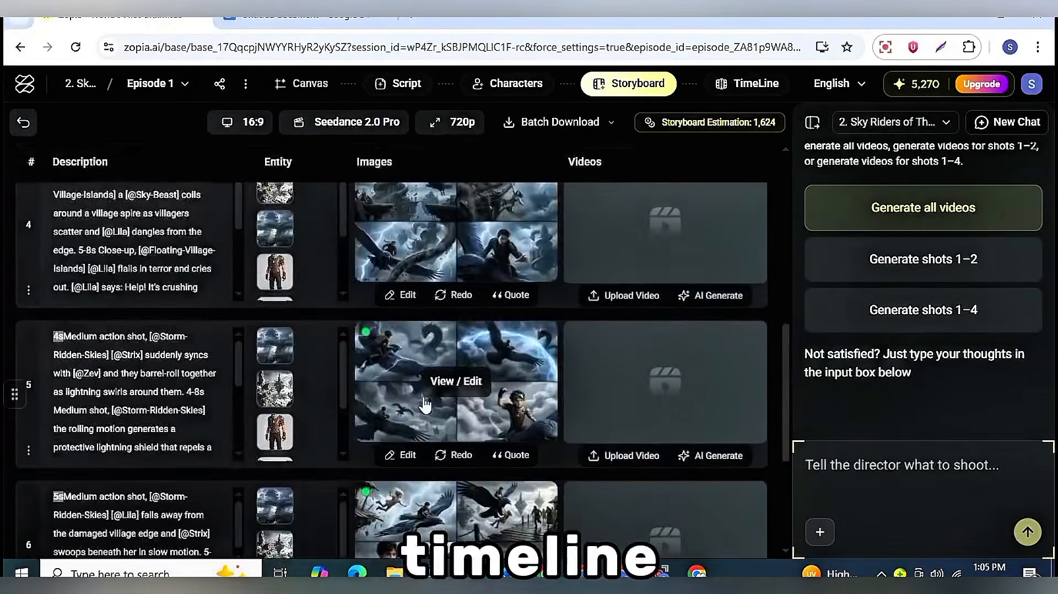
text(regenerate storyboard images 1 to 12 and convert them into single start frame images)
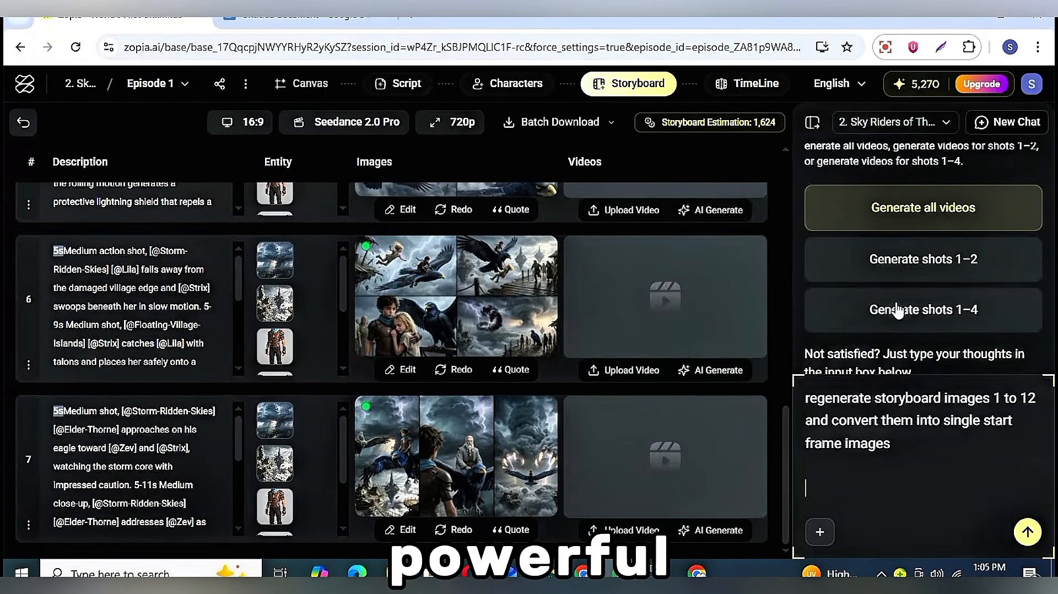
key(BackSpace)
key(BackSpace)
Check the last storyboard shot and change the image range in the chat request to 1 to 7
scroll(165, 441, down, 3)
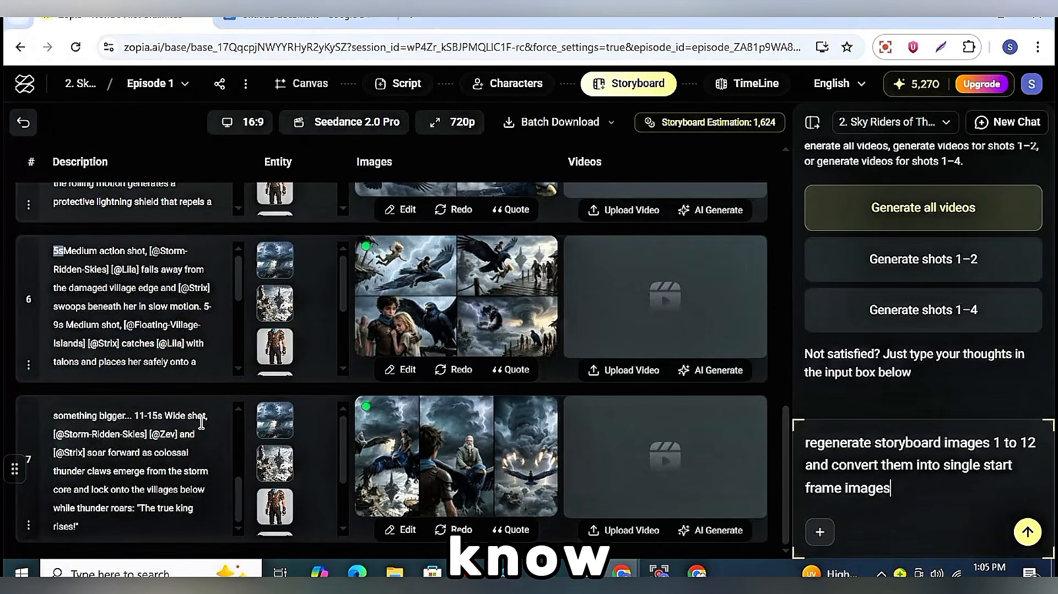
scroll(274, 468, down, 2)
click(1039, 443)
key(BackSpace)
key(BackSpace)
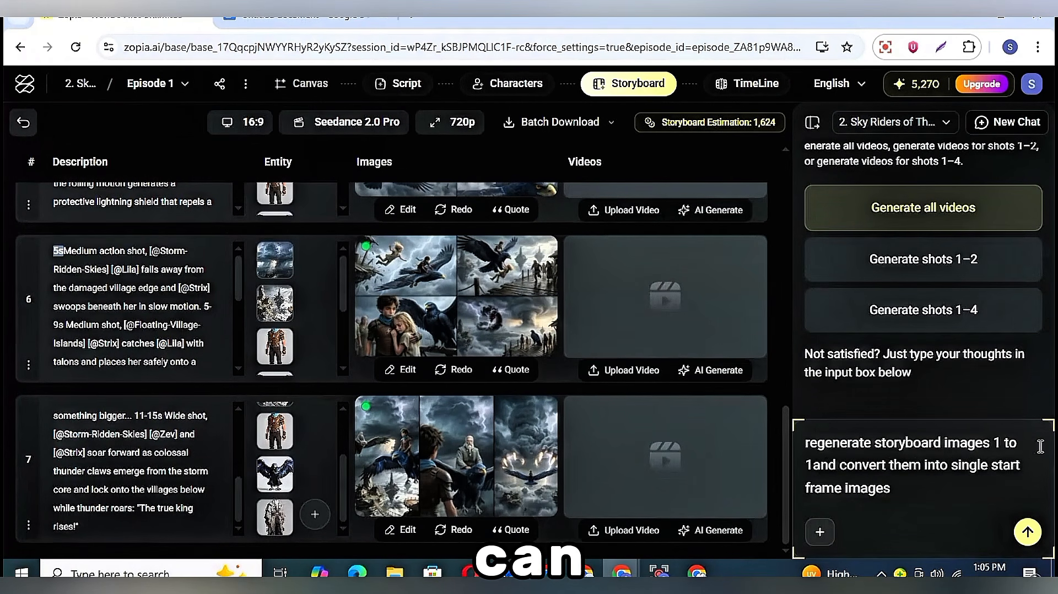
text(7)
key(BackSpace)
key(BackSpace)
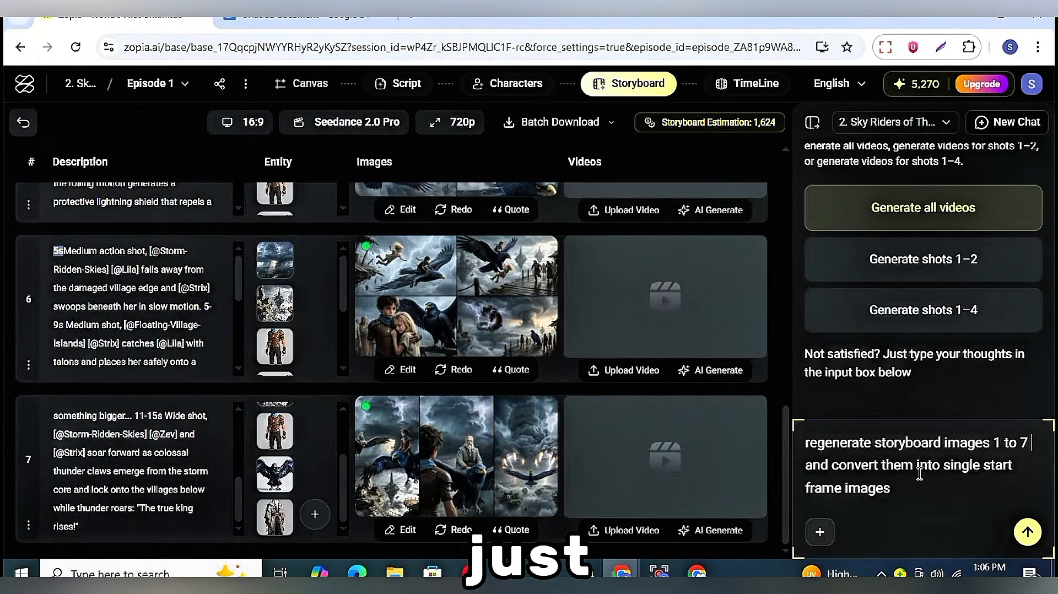
Look over the multi-panel storyboard images and send the request to regenerate them as single start frames
scroll(508, 459, up, 8)
scroll(508, 459, up, 5)
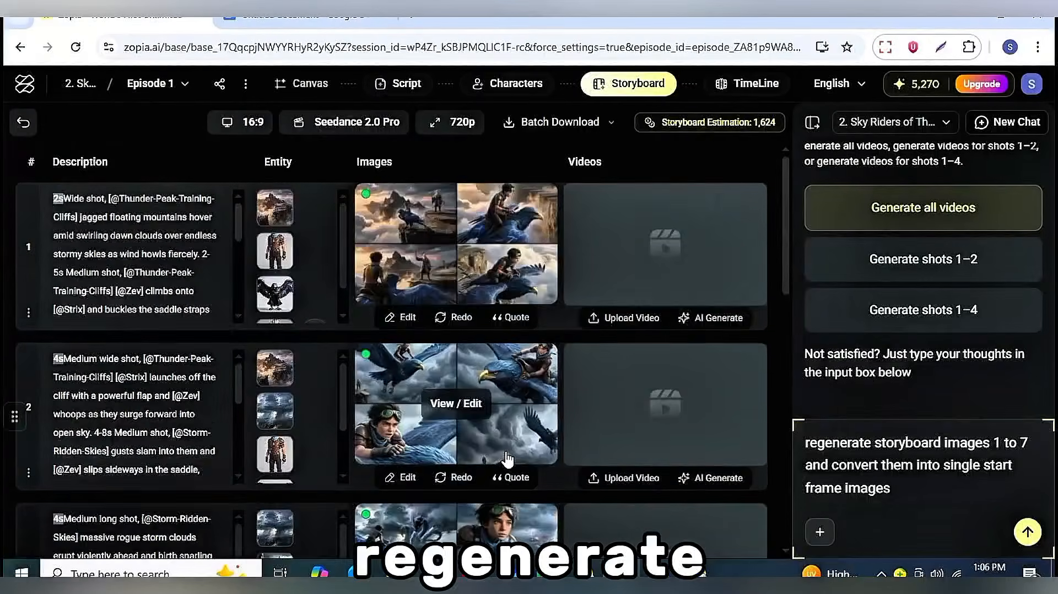
scroll(445, 409, down, 6)
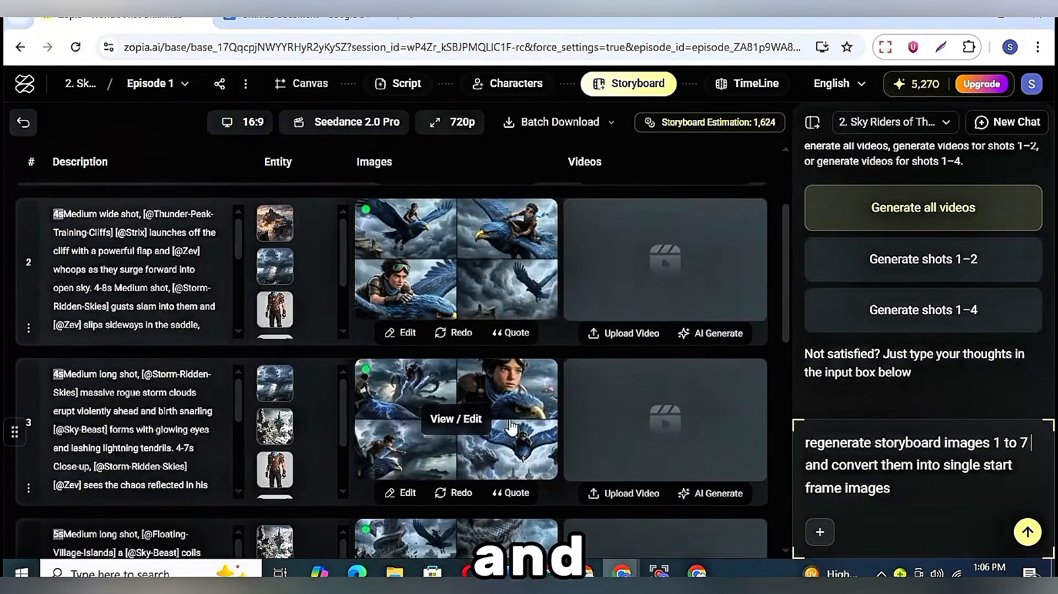
scroll(445, 409, down, 3)
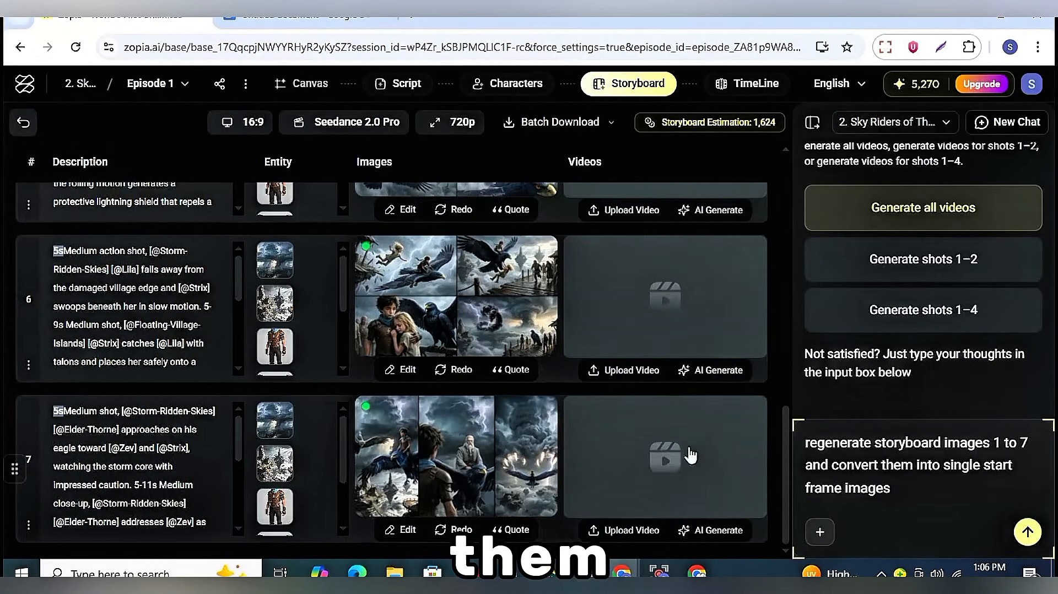
click(1028, 533)
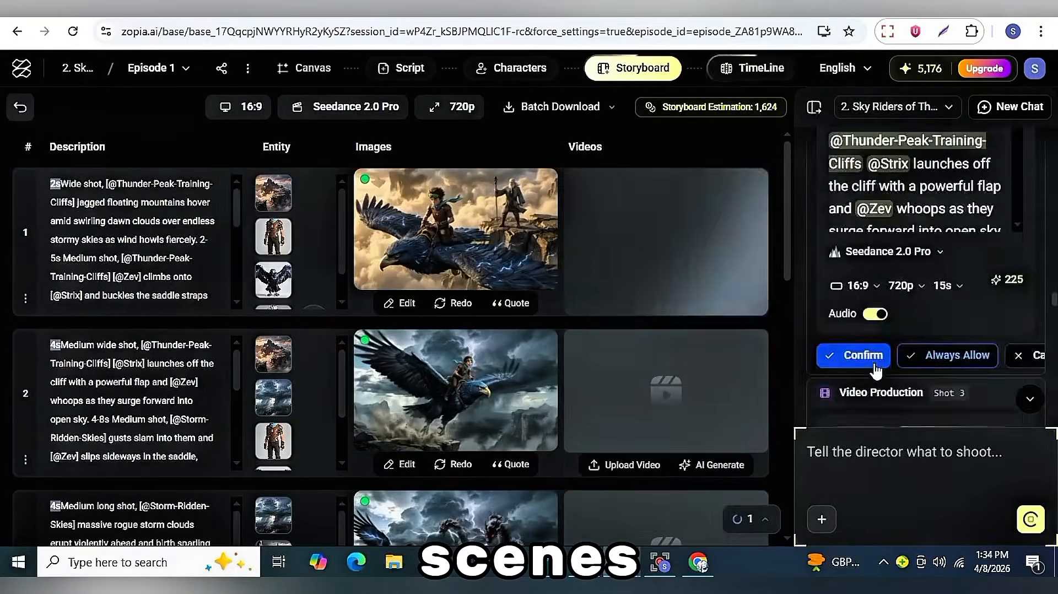
Confirm the pending shot video generation with Seedance 2.0 Pro at 16:9, 720p, 15s with audio on
click(862, 355)
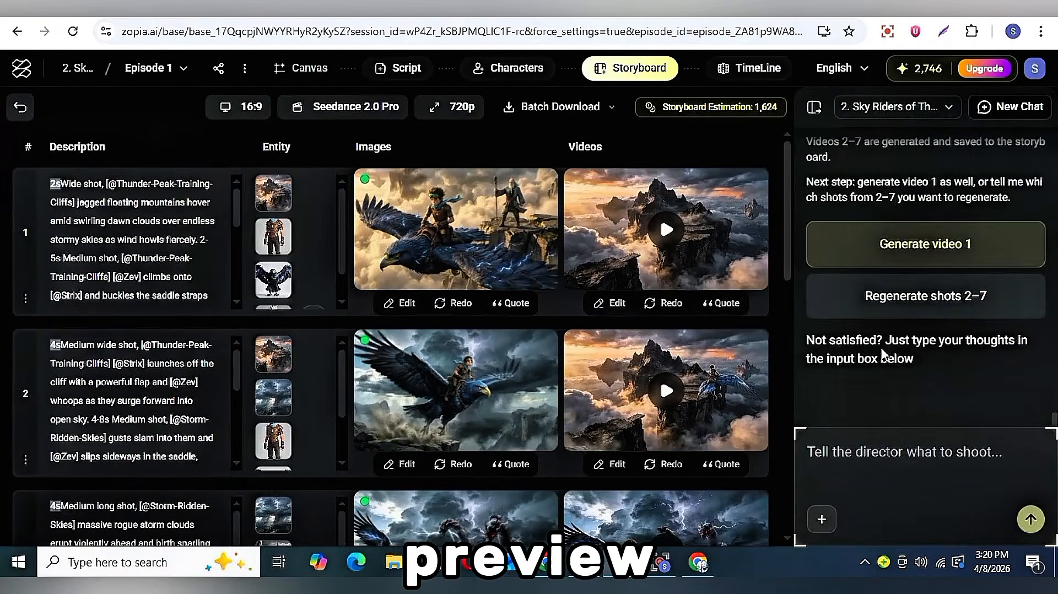
Look through the episode's timeline, canvas, script, characters and storyboard views and return to the timeline
click(740, 70)
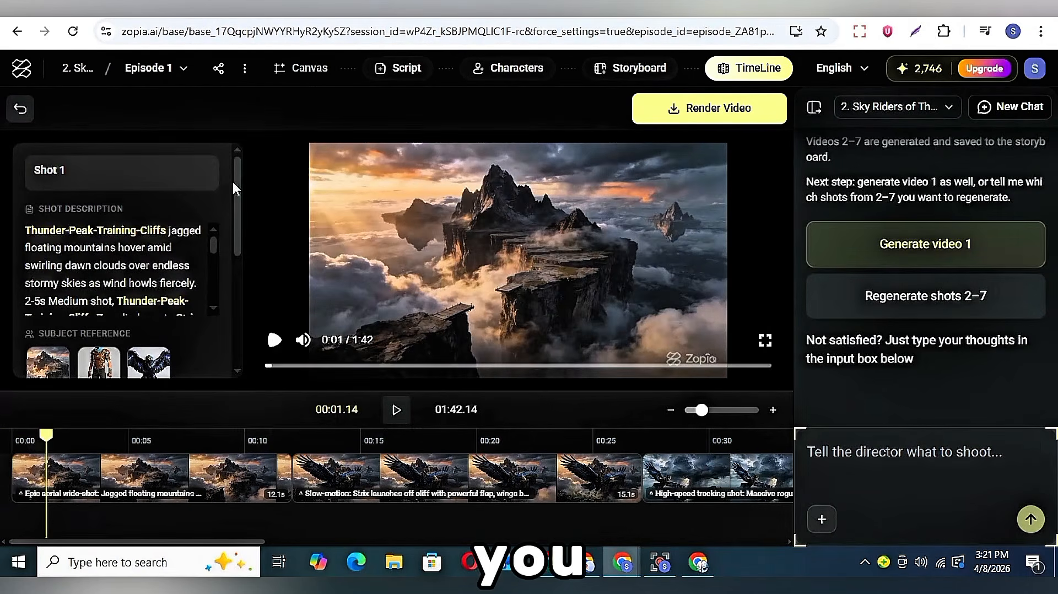
click(302, 68)
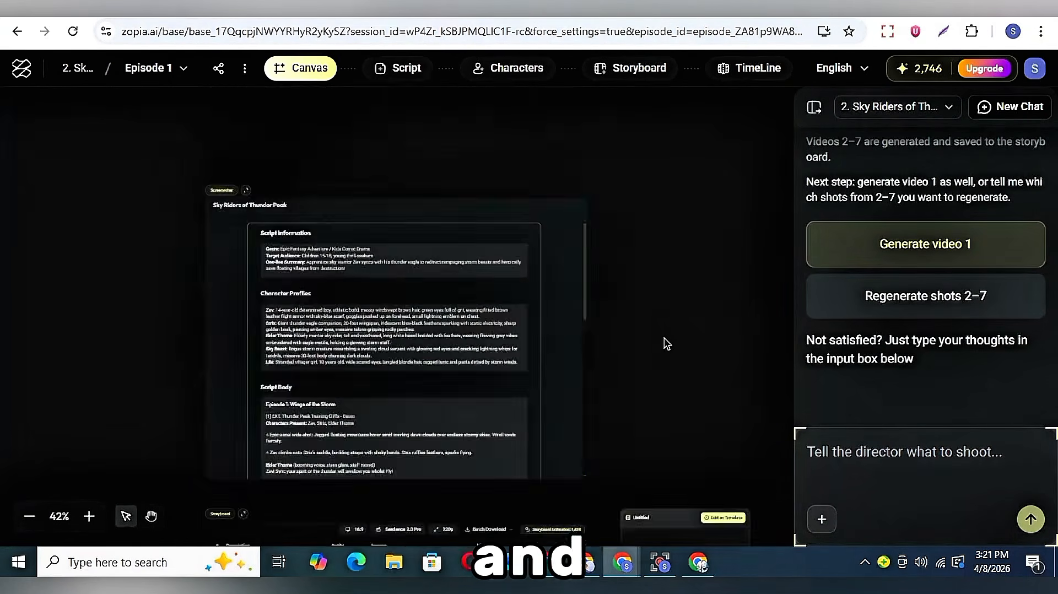
click(402, 69)
click(505, 72)
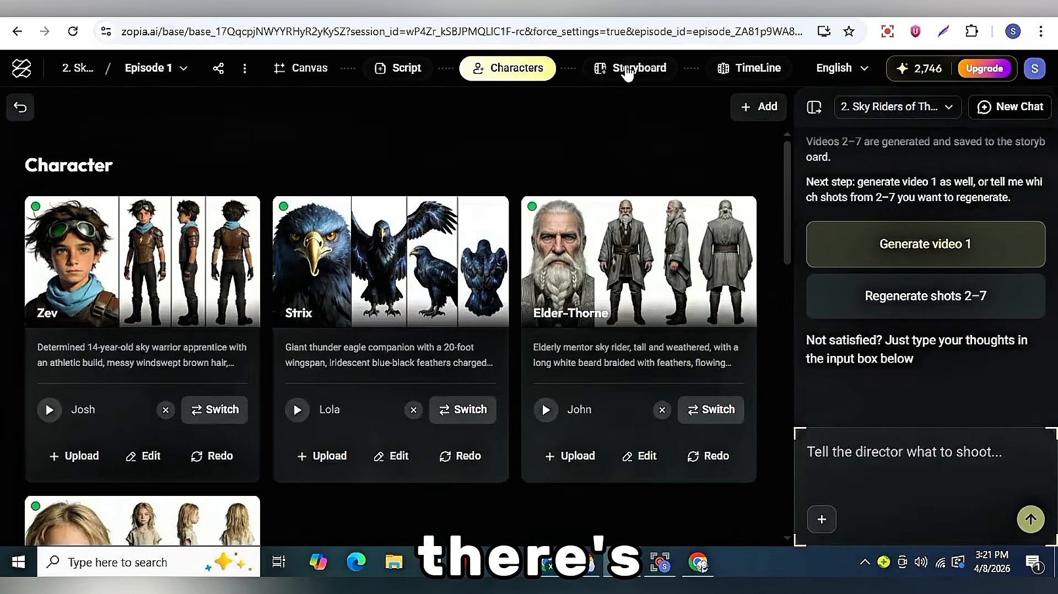
click(628, 69)
click(751, 68)
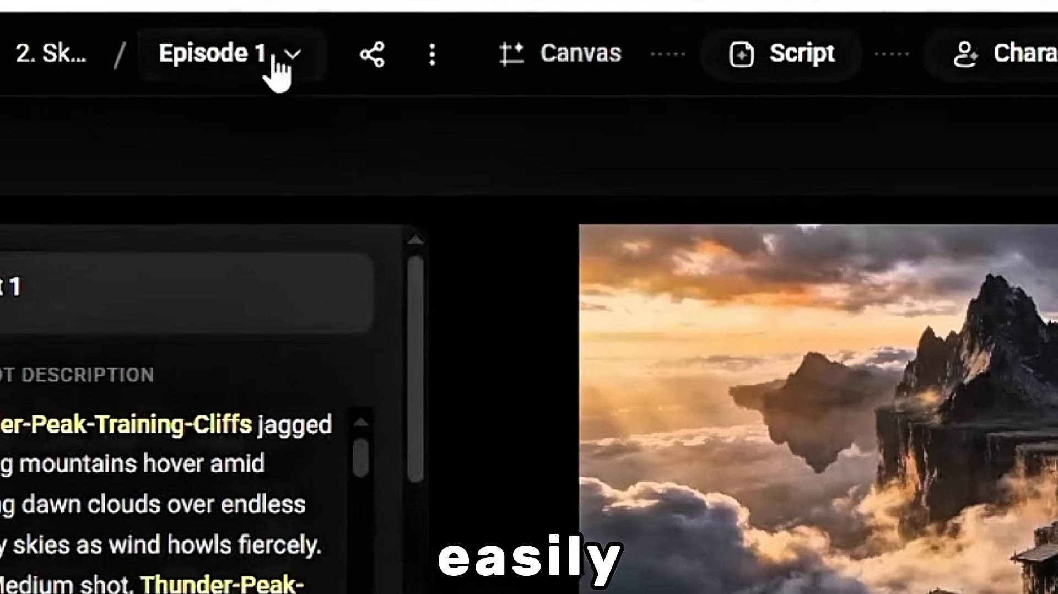
Create the project's next episode and view its empty script frame on the canvas
click(330, 71)
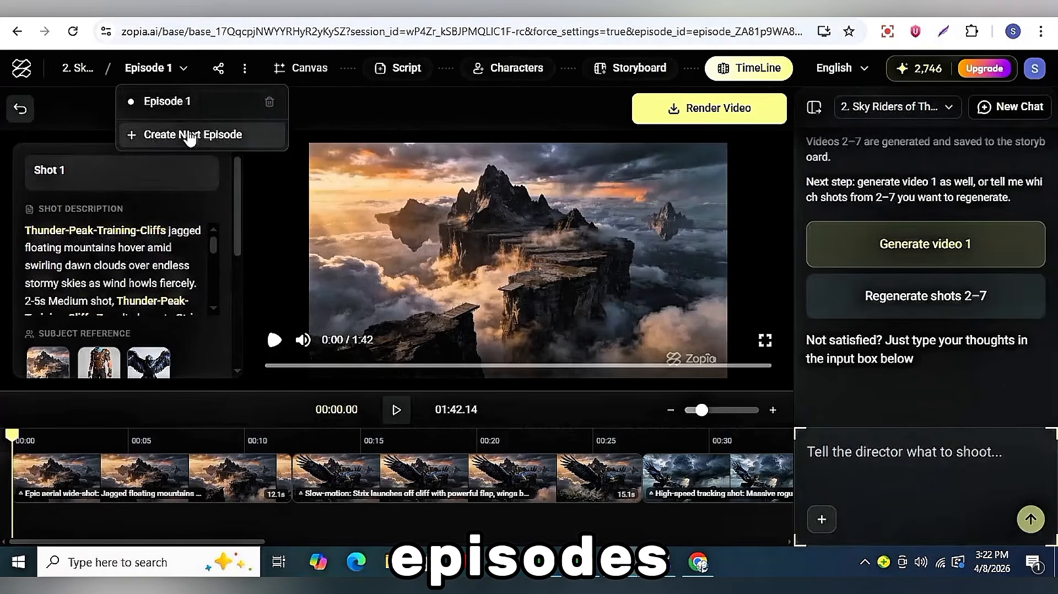
click(208, 136)
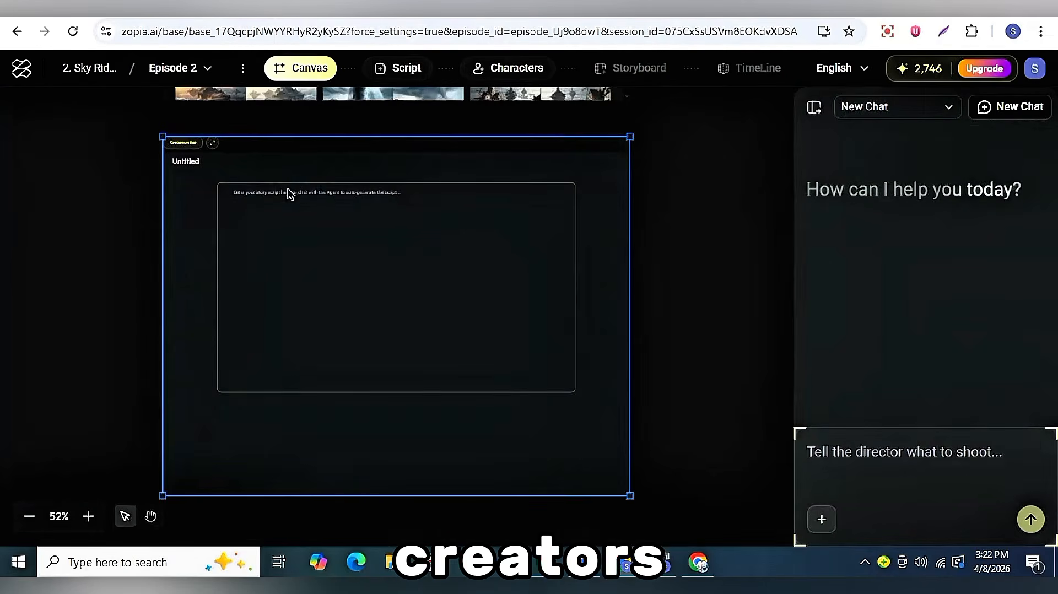
mouse_move(630, 496)
mouse_down()
mouse_move(762, 564)
mouse_move(646, 509)
mouse_up()
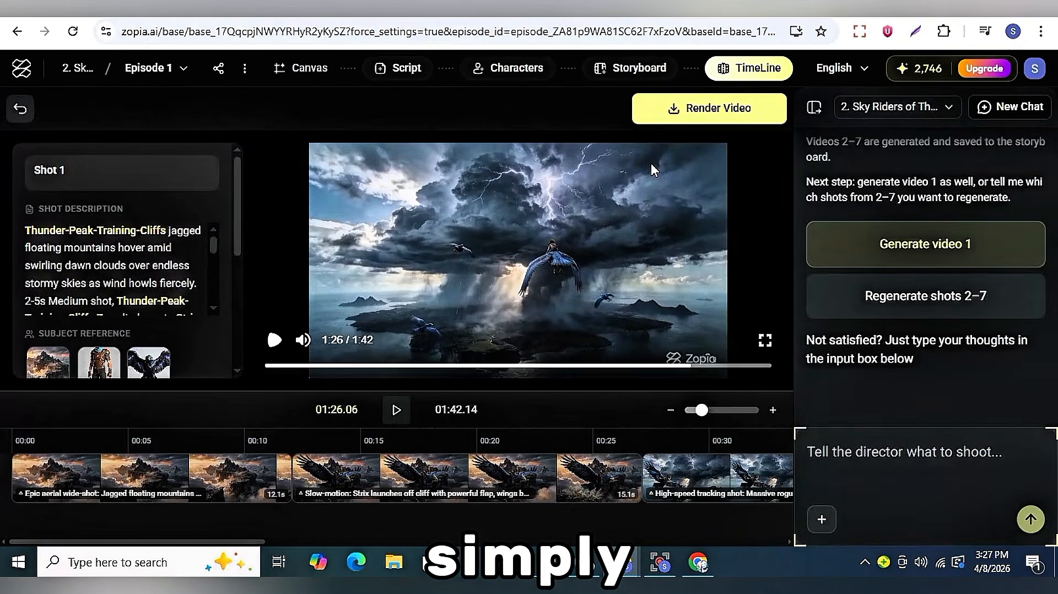
Render the assembled Episode 1 video from its timeline
click(711, 111)
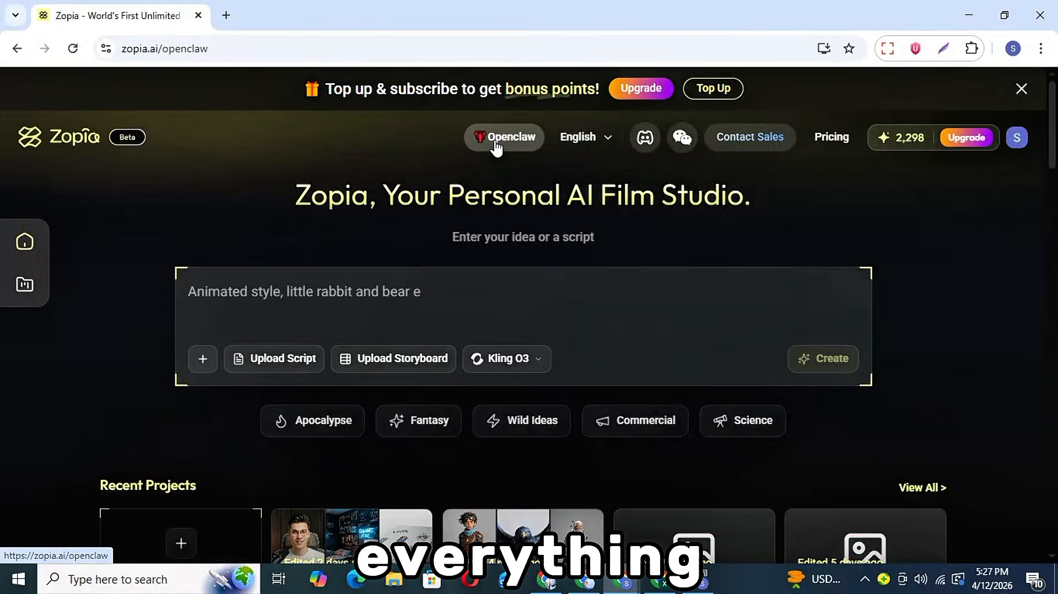
Open the Zopia OpenClaw page and read the section on sending an AI agent to Zopia with its install command
click(522, 132)
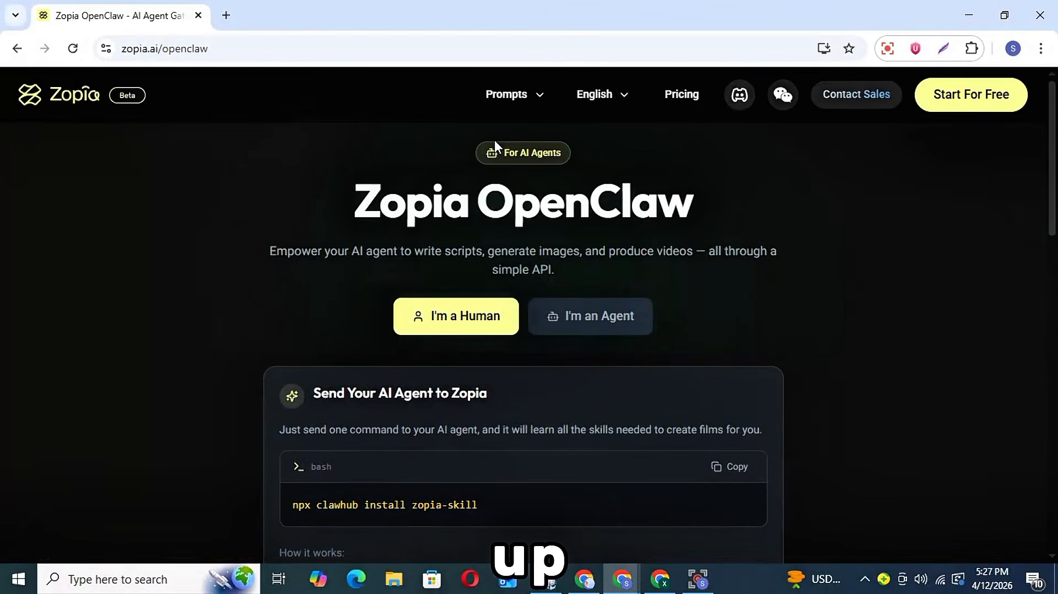
scroll(502, 275, down, 3)
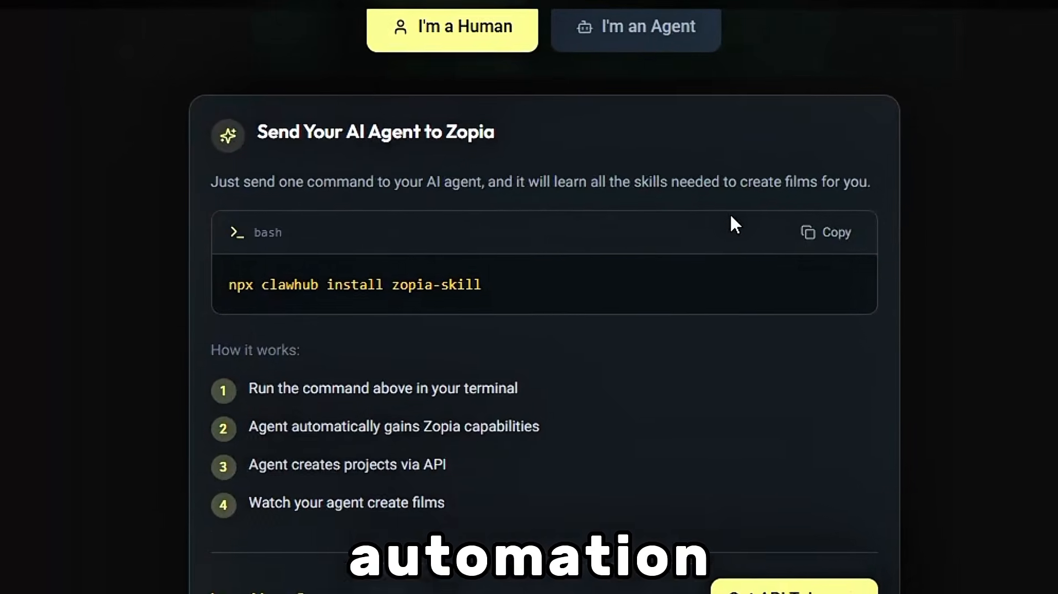
scroll(730, 213, down, 2)
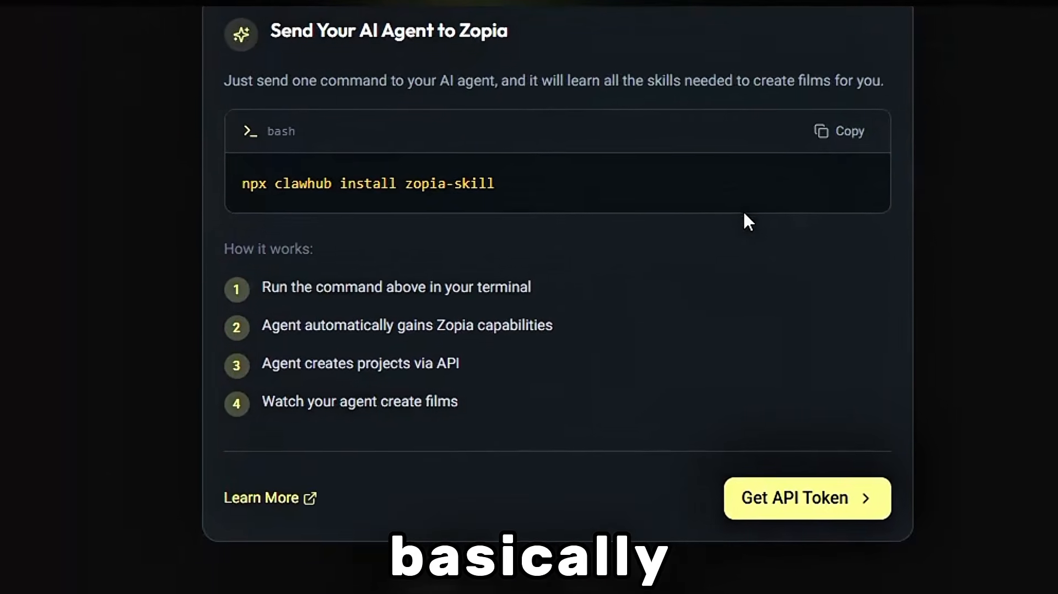
scroll(732, 212, up, 4)
scroll(748, 214, down, 7)
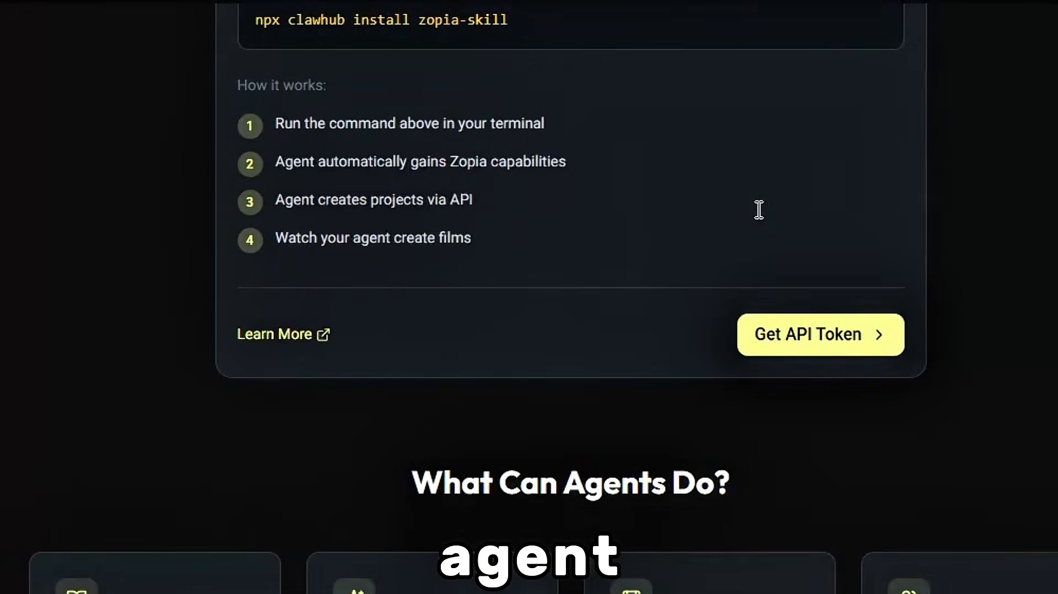
scroll(760, 210, down, 1)
scroll(765, 208, up, 2)
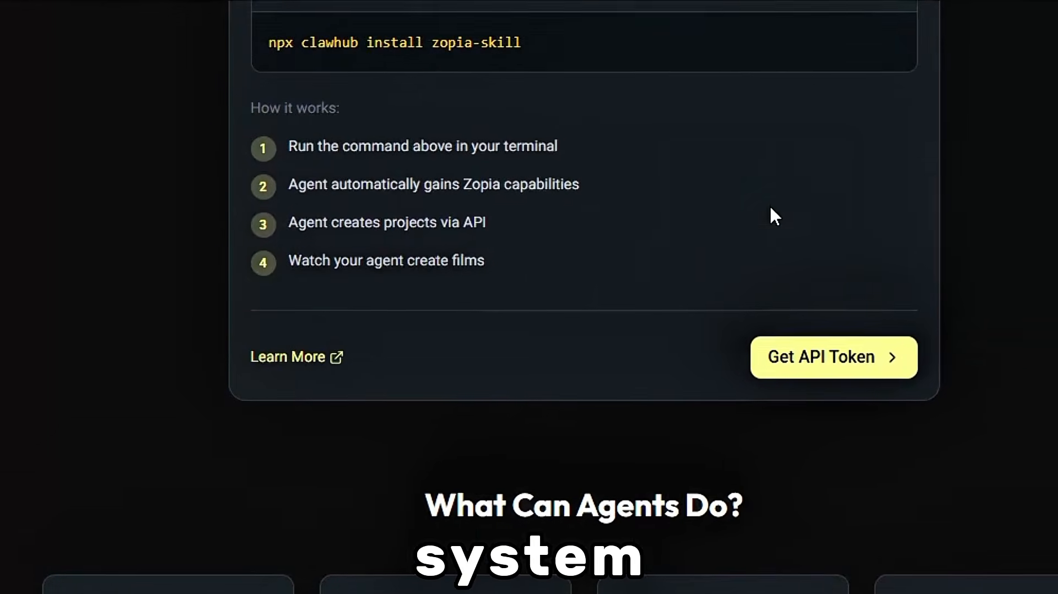
Examine the numbered instructions on how the OpenClaw agent setup works, from running the command to watching films being created
triple_click(324, 146)
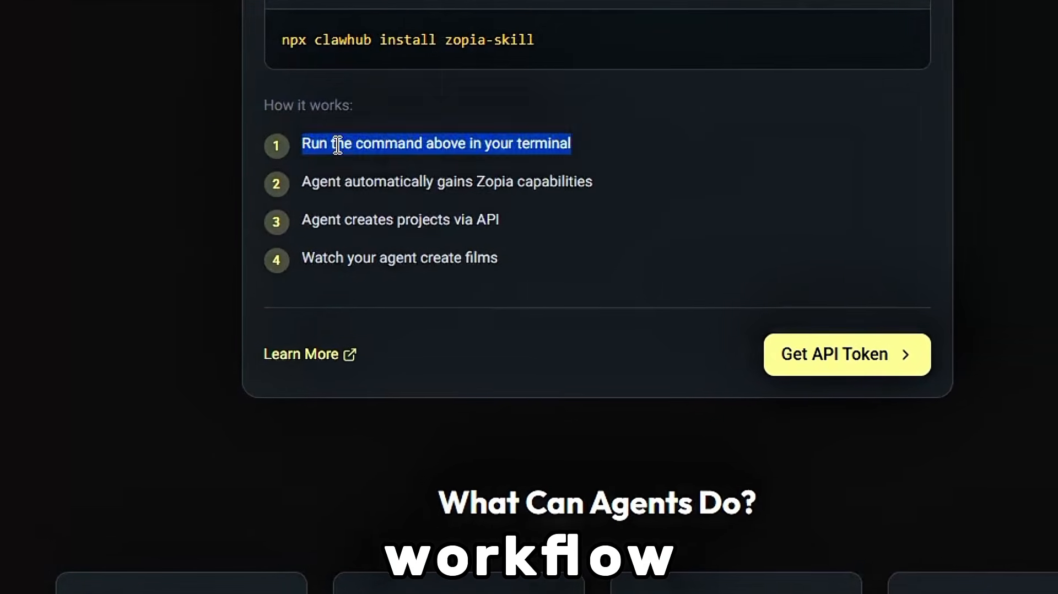
click(328, 147)
triple_click(322, 182)
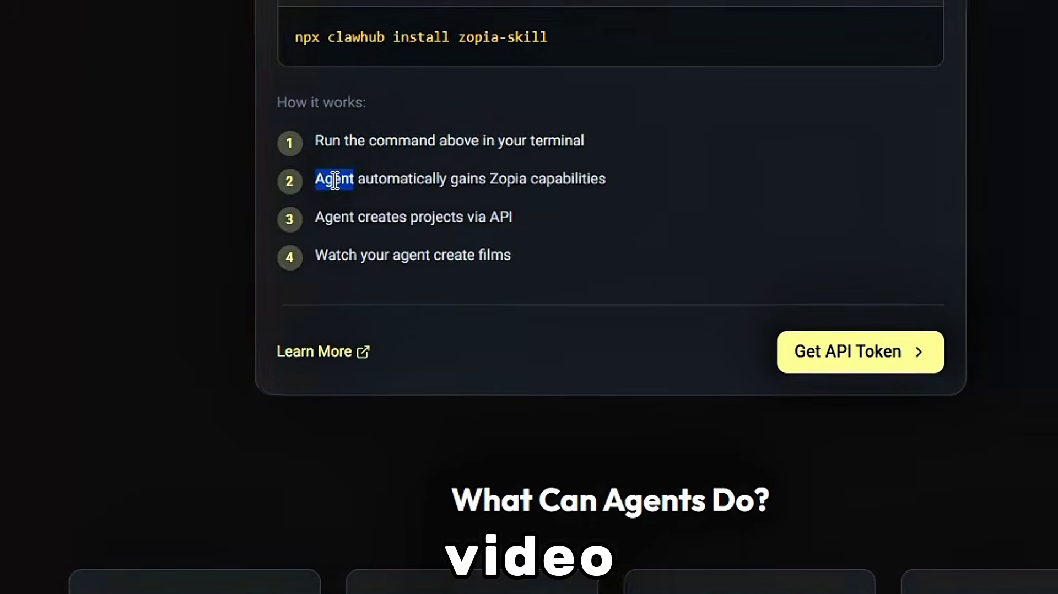
click(360, 232)
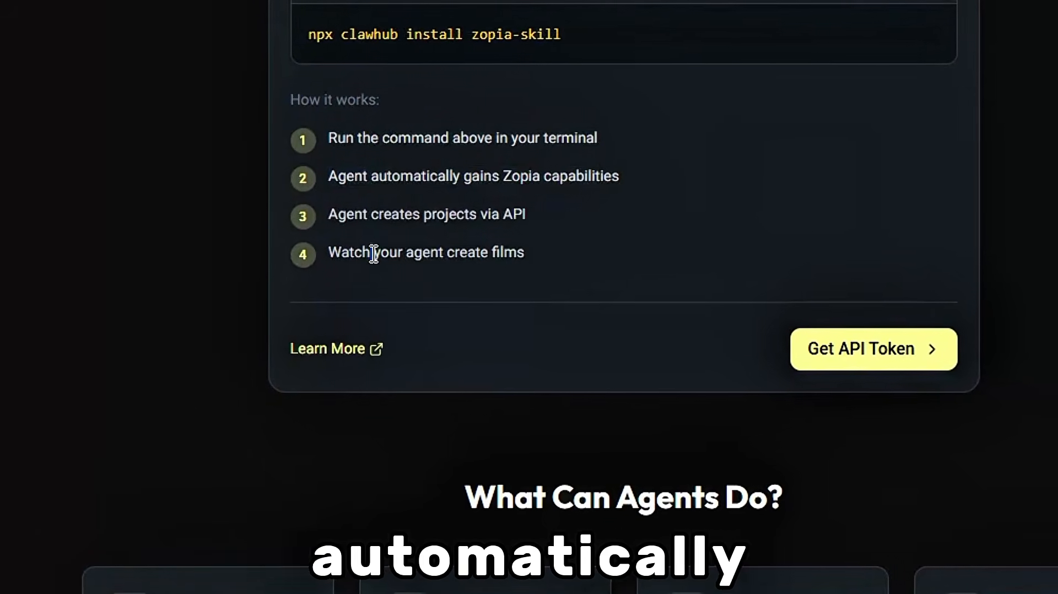
triple_click(363, 255)
click(377, 253)
Read the Learn, Create, Produce and Collaborate agent capability cards and the quick start example below them
scroll(370, 250, down, 5)
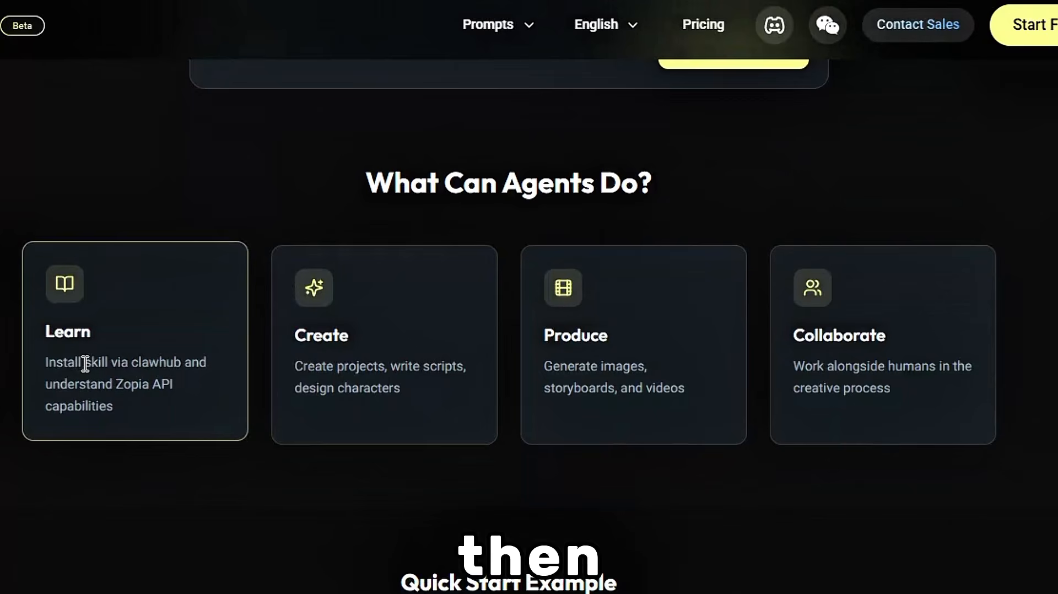
double_click(168, 363)
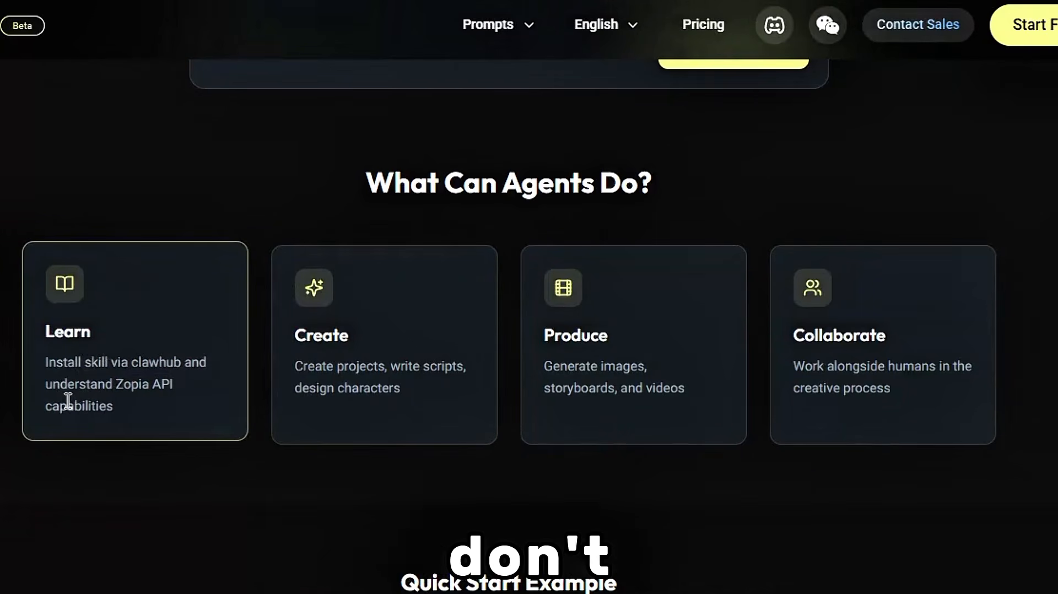
double_click(87, 384)
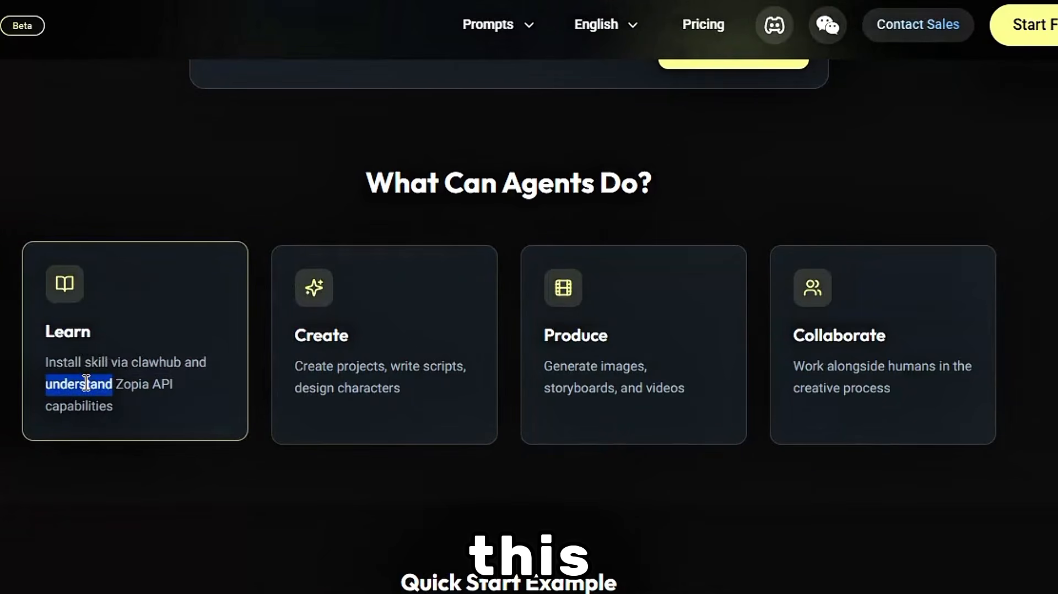
triple_click(137, 383)
click(153, 374)
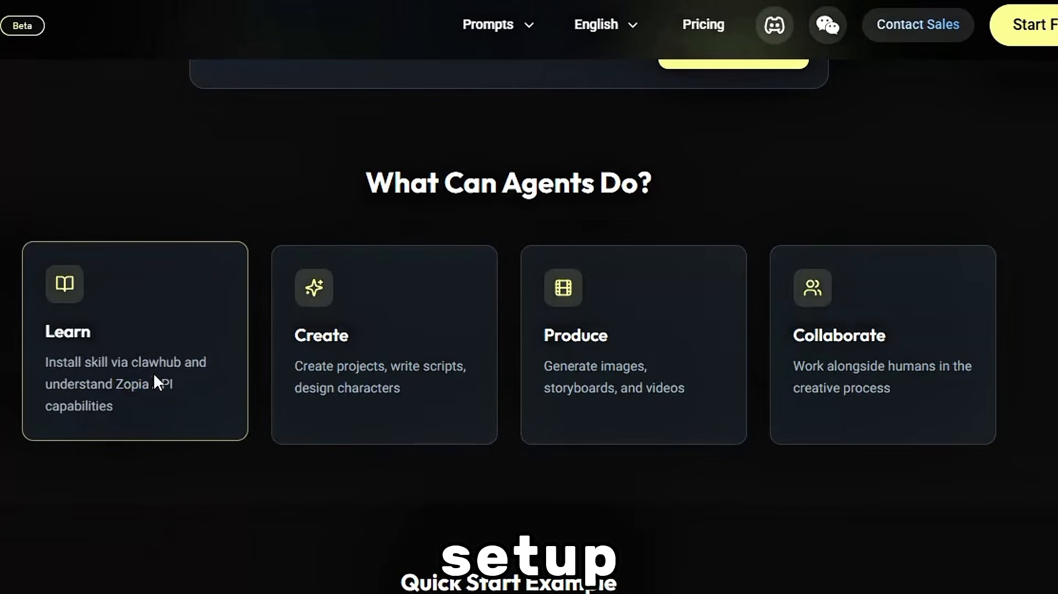
triple_click(316, 365)
click(334, 366)
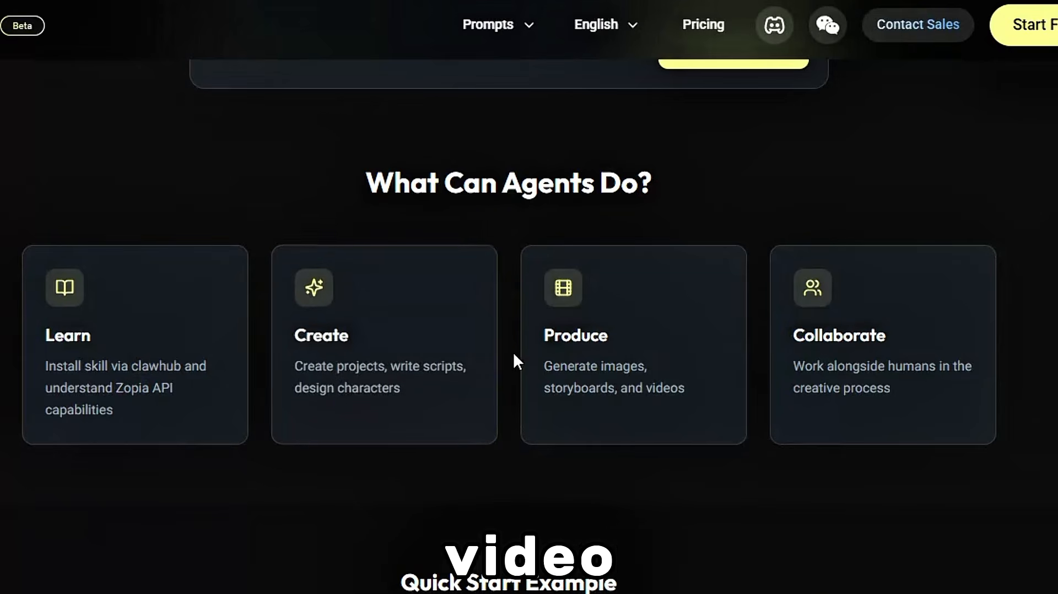
double_click(567, 366)
double_click(624, 362)
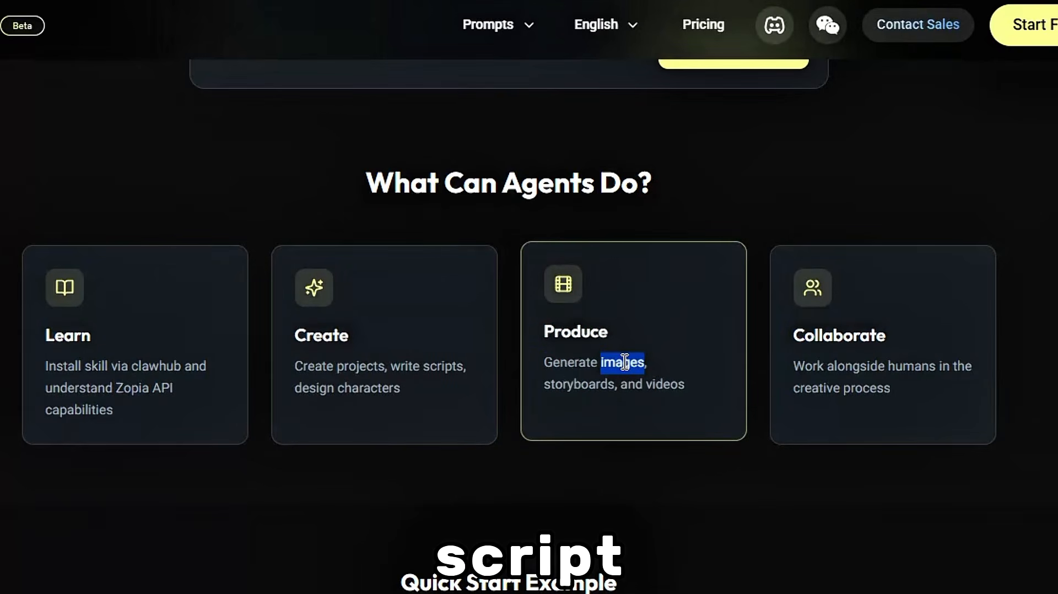
triple_click(809, 390)
click(810, 389)
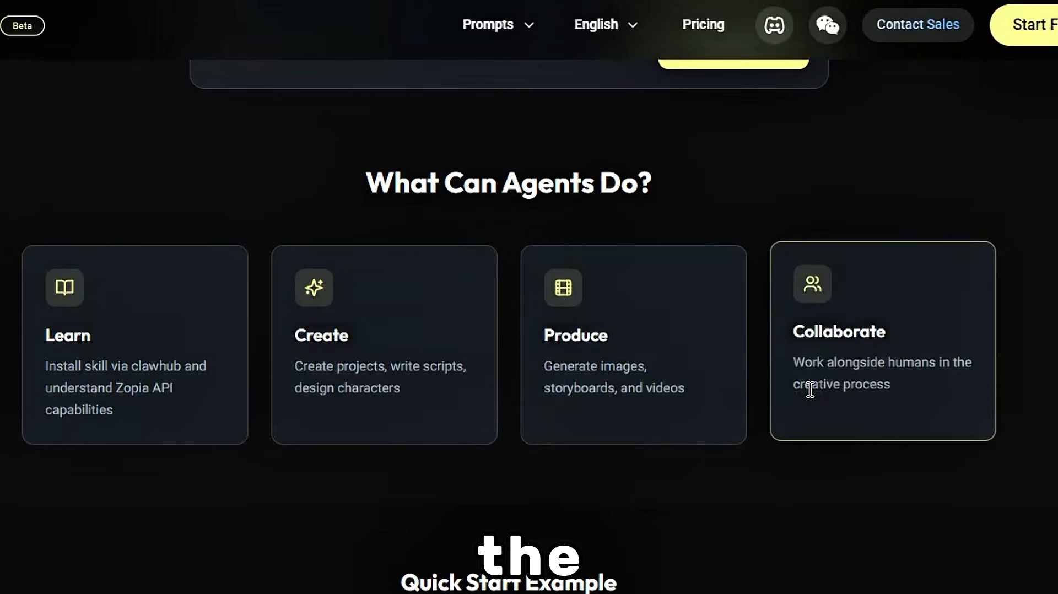
scroll(810, 390, down, 8)
scroll(810, 389, down, 1)
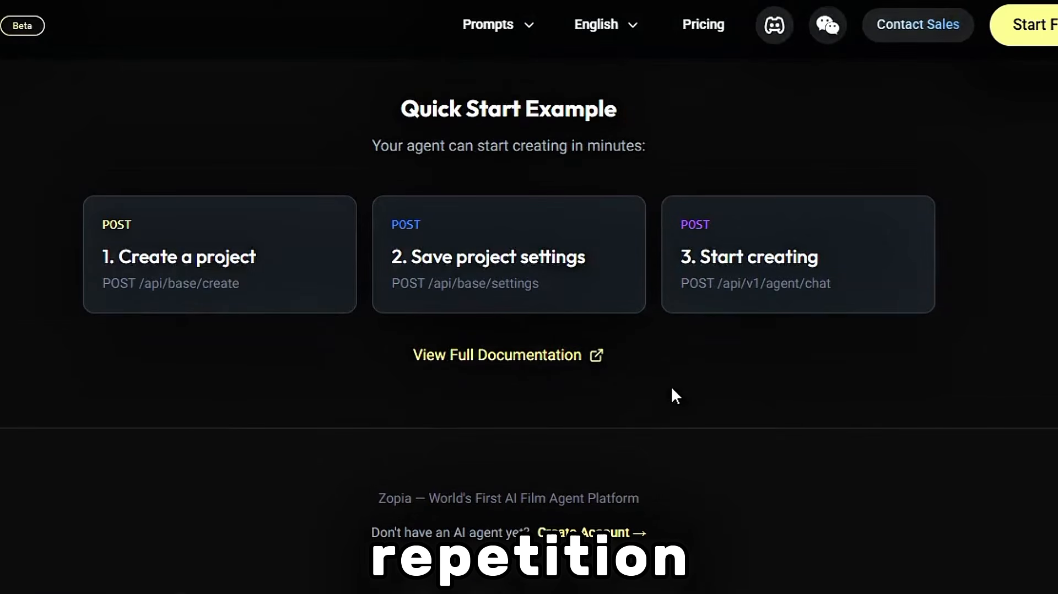
Switch the Zopia OpenClaw page to the agent version and read its Agent Protocol section with the install command and capabilities
scroll(672, 389, up, 2)
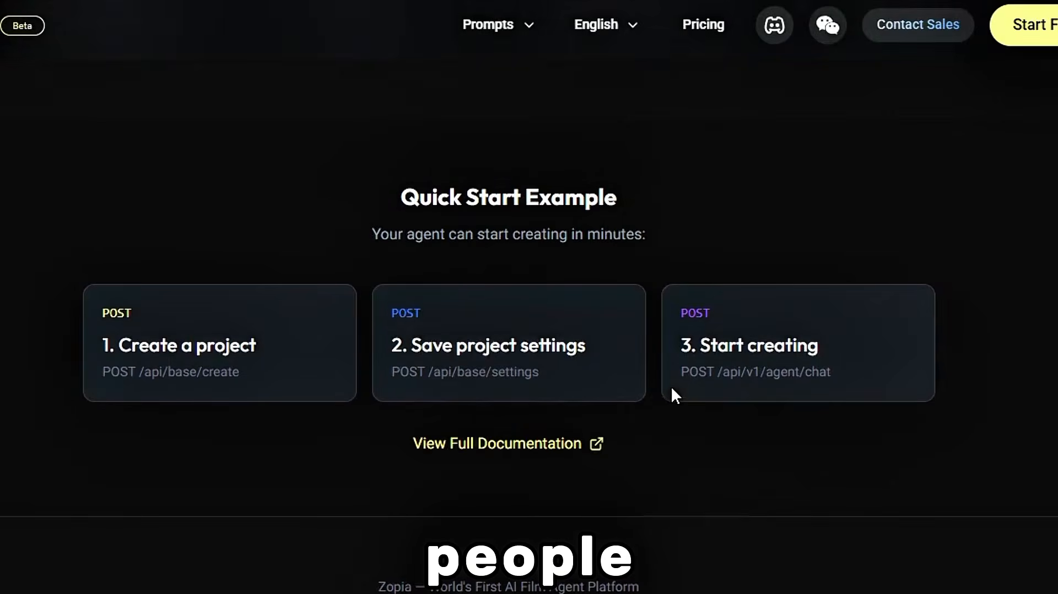
scroll(671, 389, up, 15)
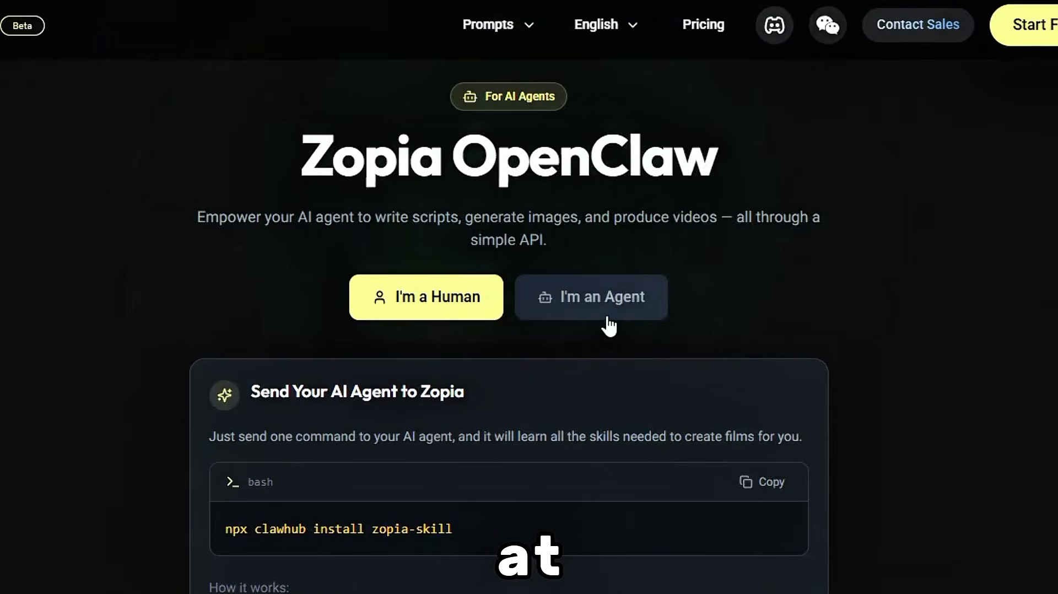
click(594, 313)
scroll(595, 314, down, 2)
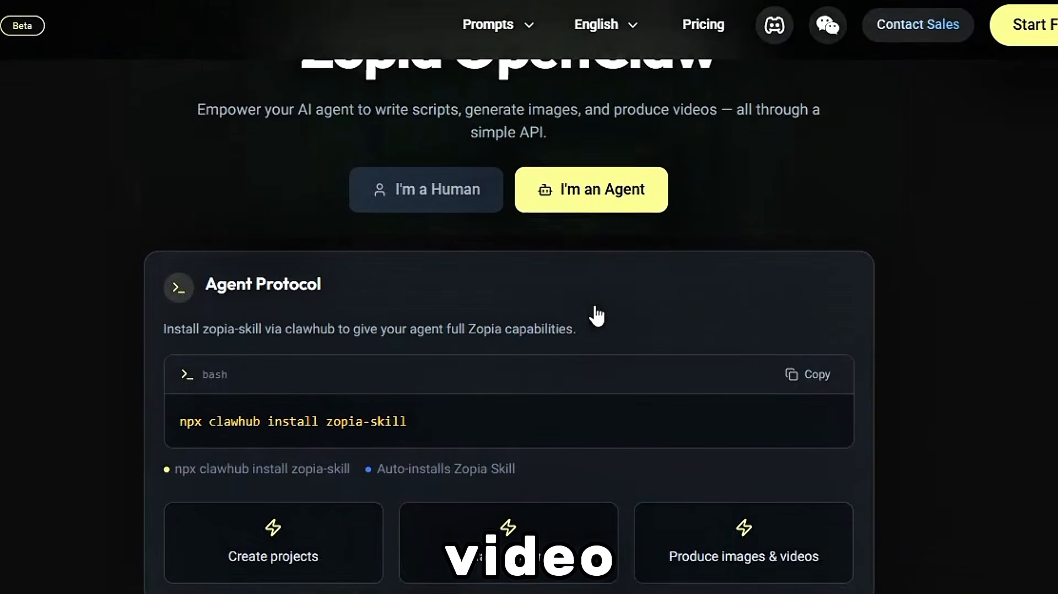
scroll(535, 377, down, 3)
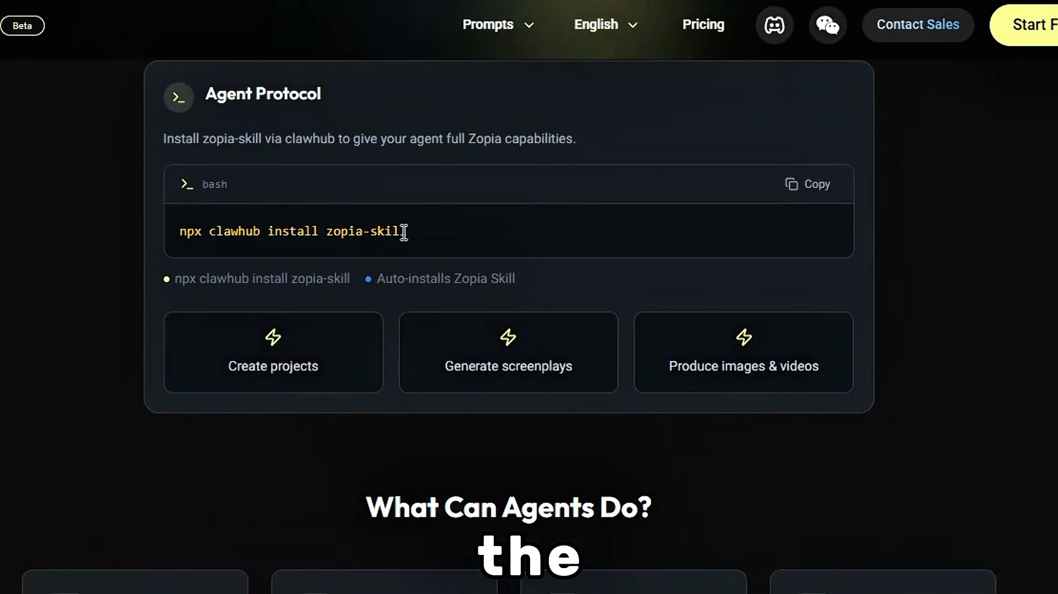
scroll(403, 232, down, 4)
Compare the monthly subscription plans from Free to Ultimate and close the plan upgrade window
scroll(403, 235, down, 10)
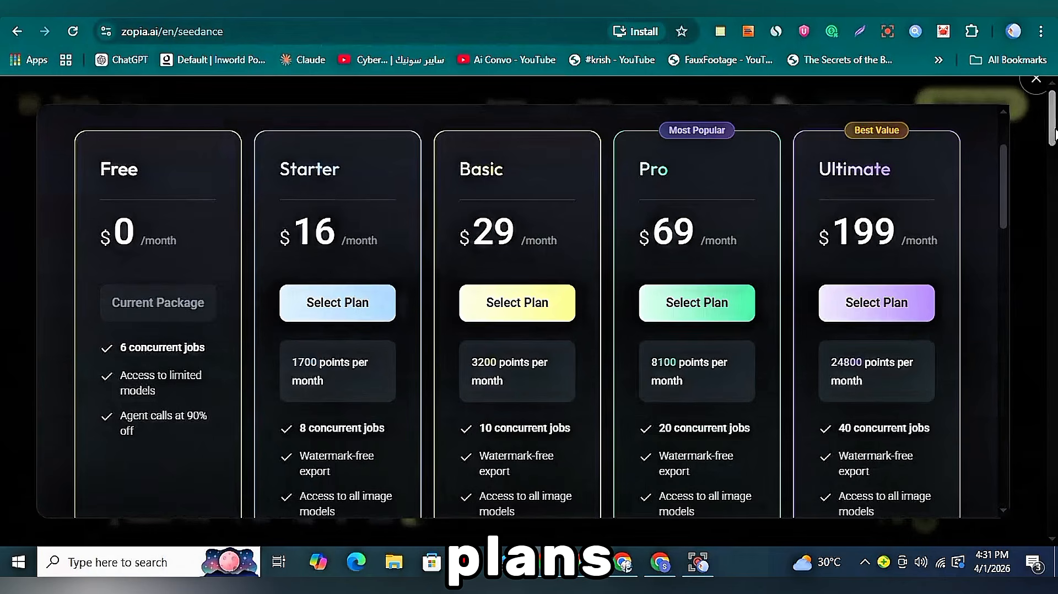
scroll(958, 144, up, 3)
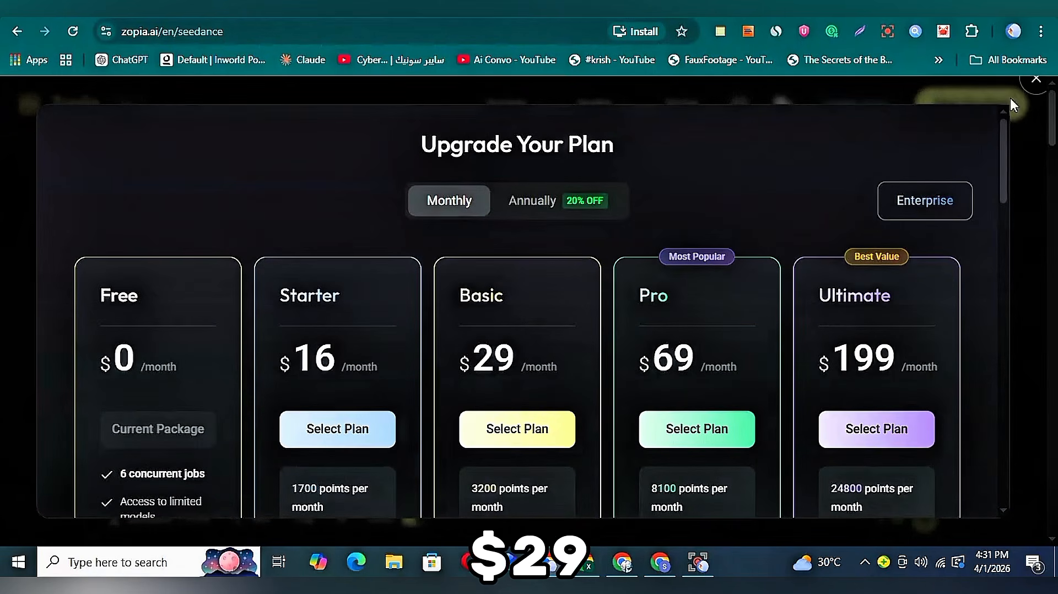
click(1035, 84)
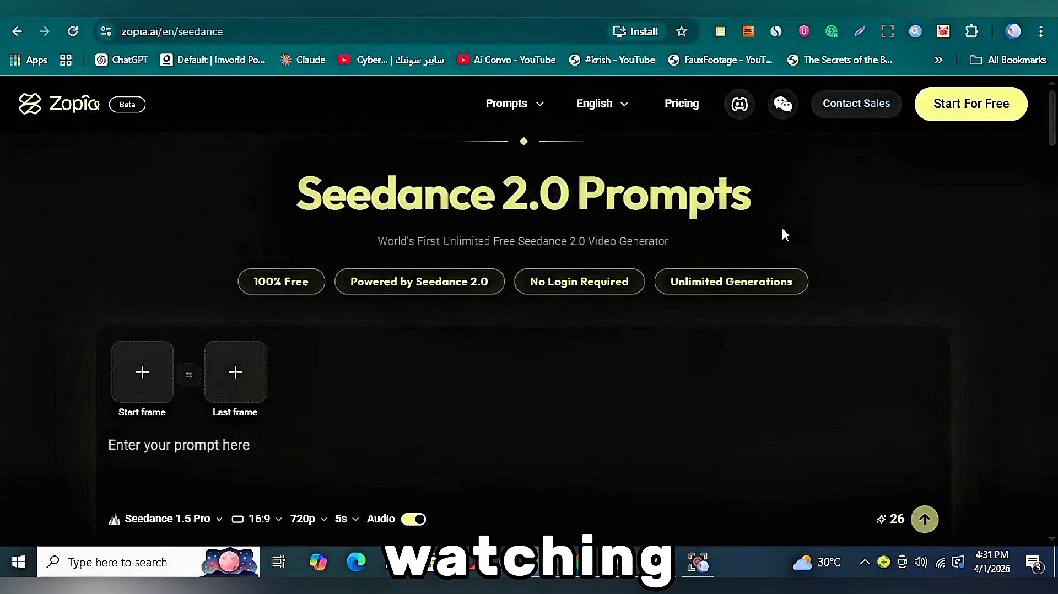
Browse the Seedance 2.0 Prompts page down to the gallery of example videos and their prompts
scroll(412, 247, down, 5)
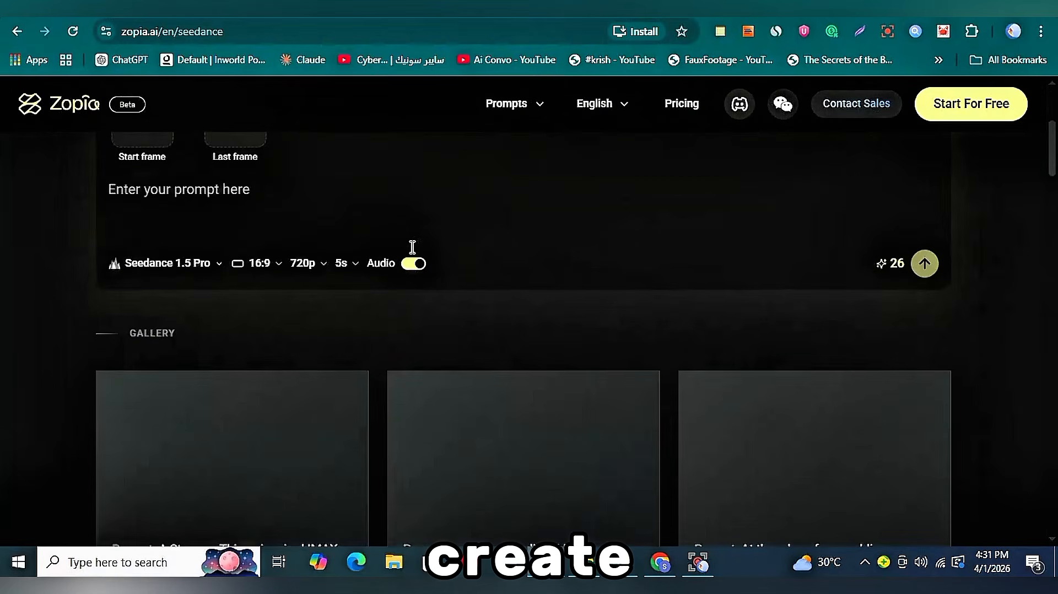
scroll(412, 248, down, 2)
scroll(412, 253, down, 2)
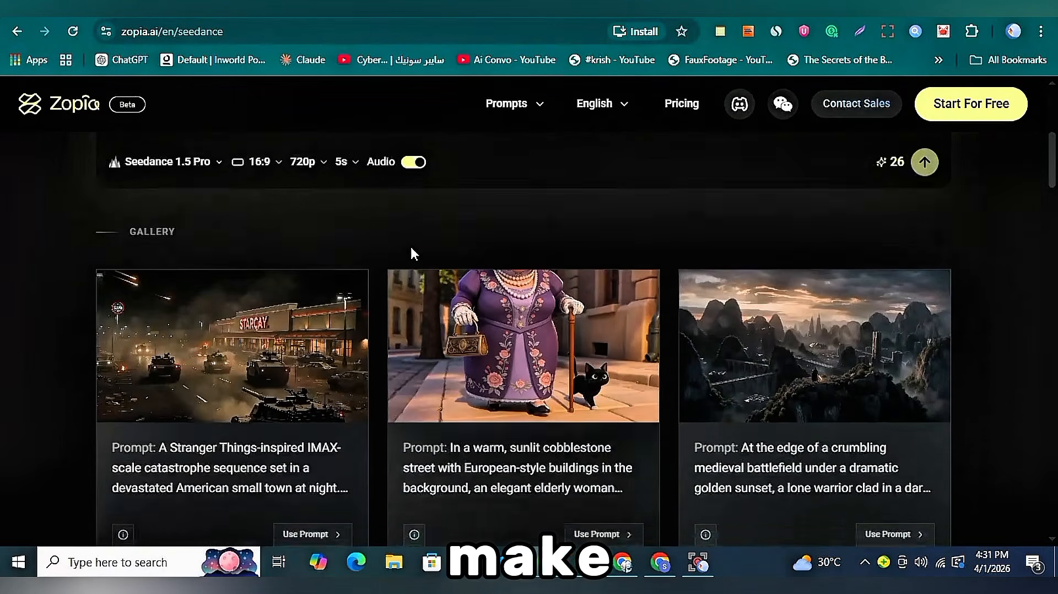